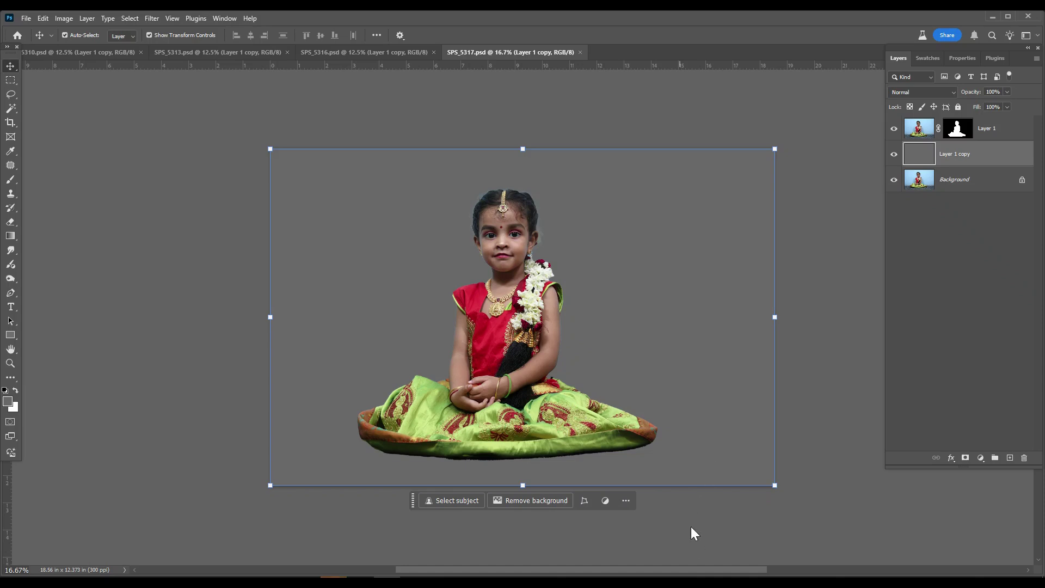
# Switch to File Explorer, compare the PSD folder's cutouts with the originals in New folder (3), and return to Photoshop
pyautogui.click(991, 17)
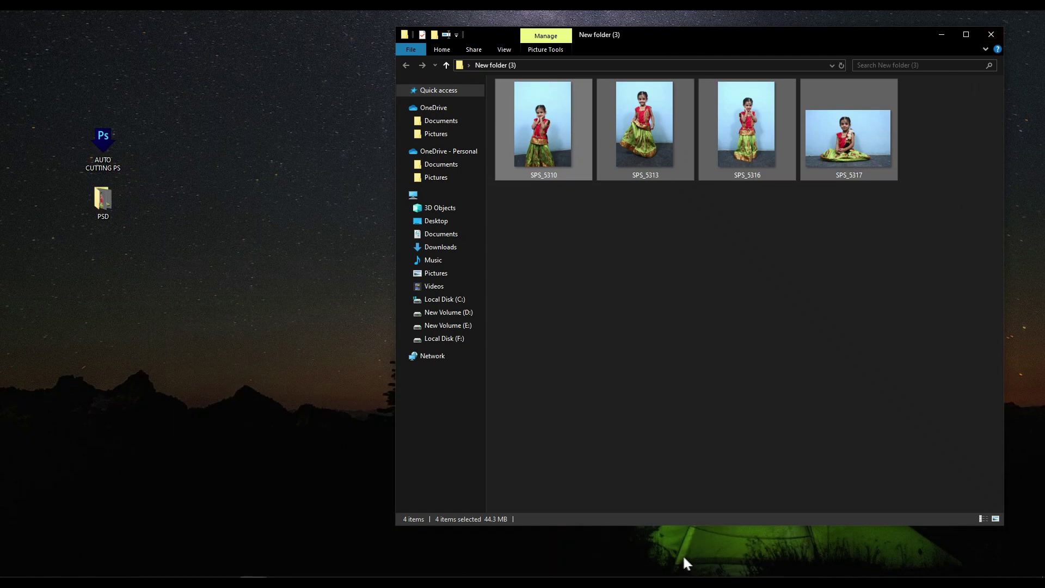
pyautogui.doubleClick(109, 205)
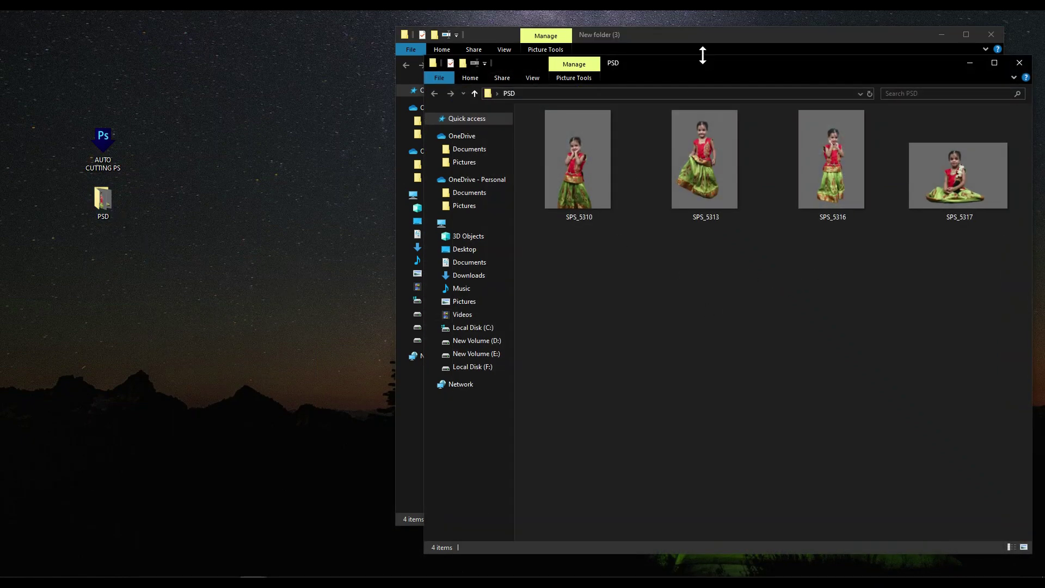
pyautogui.moveTo(685, 49); pyautogui.dragTo(325, 198)
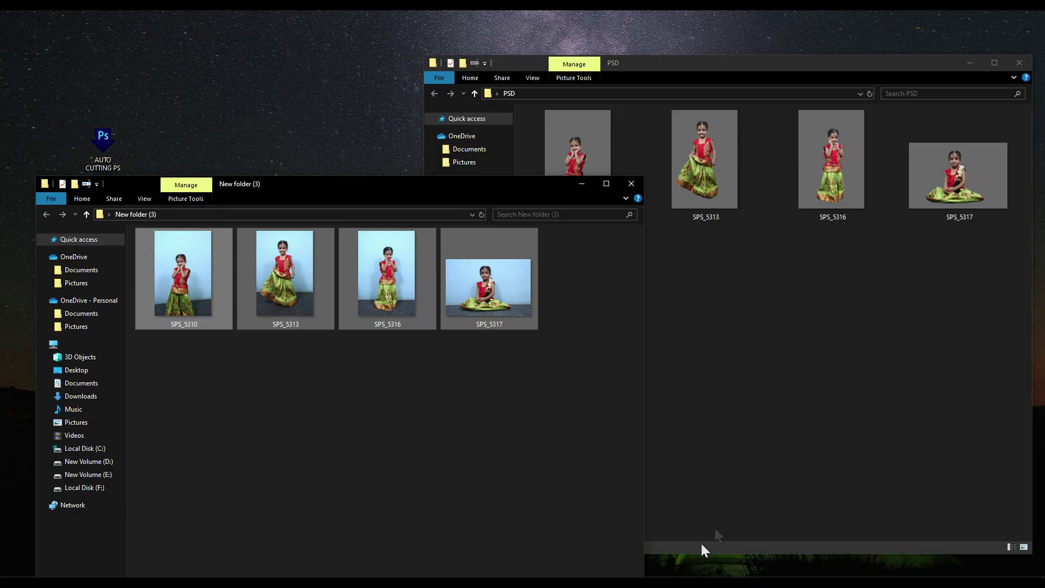
pyautogui.hotkey('alt', 'Tab')
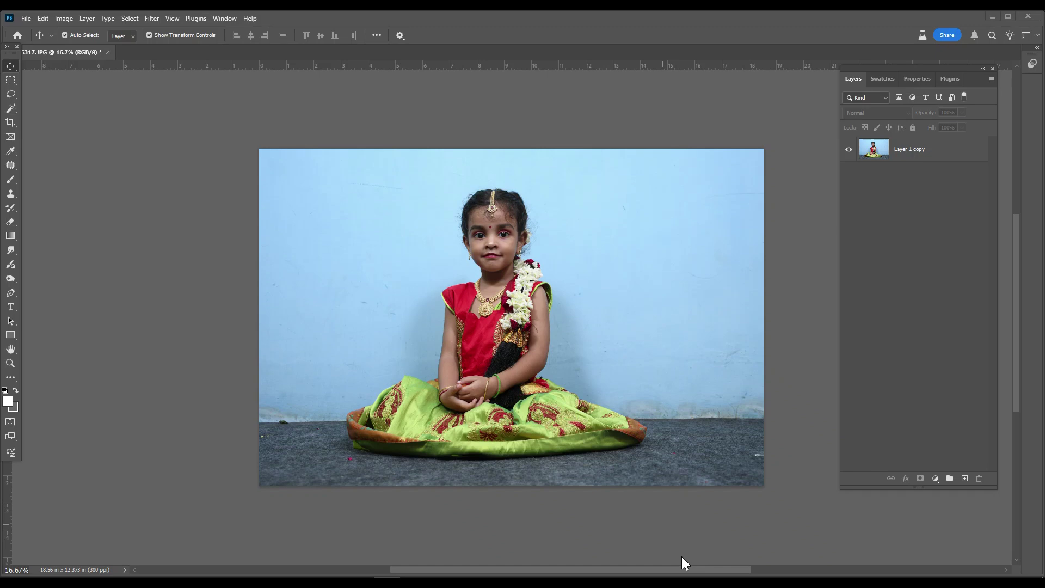
# Show the Actions panel and have the photo layer selected
pyautogui.click(726, 460)
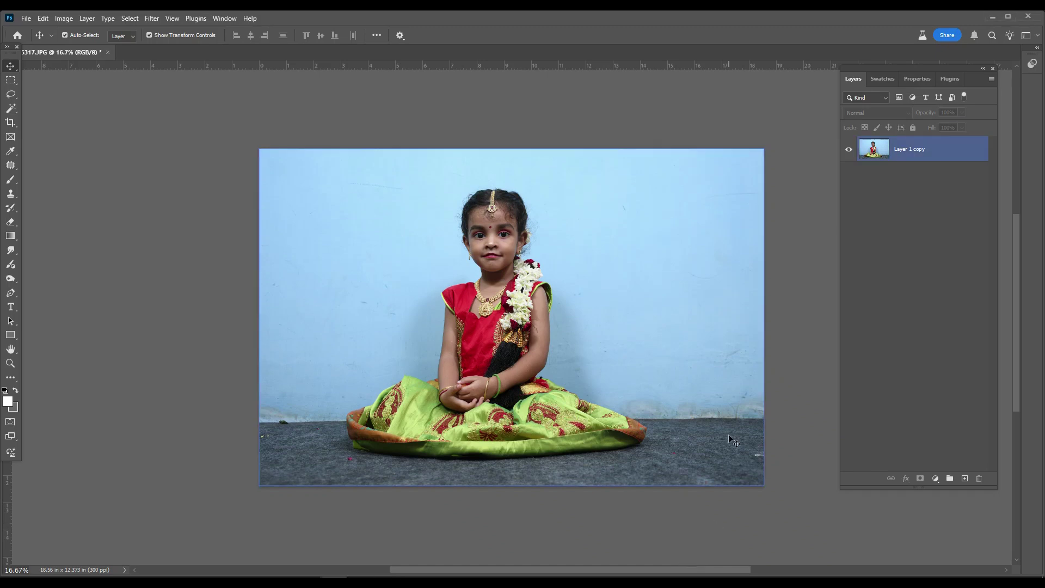
pyautogui.hotkey('alt', 'F9')
pyautogui.click(221, 18)
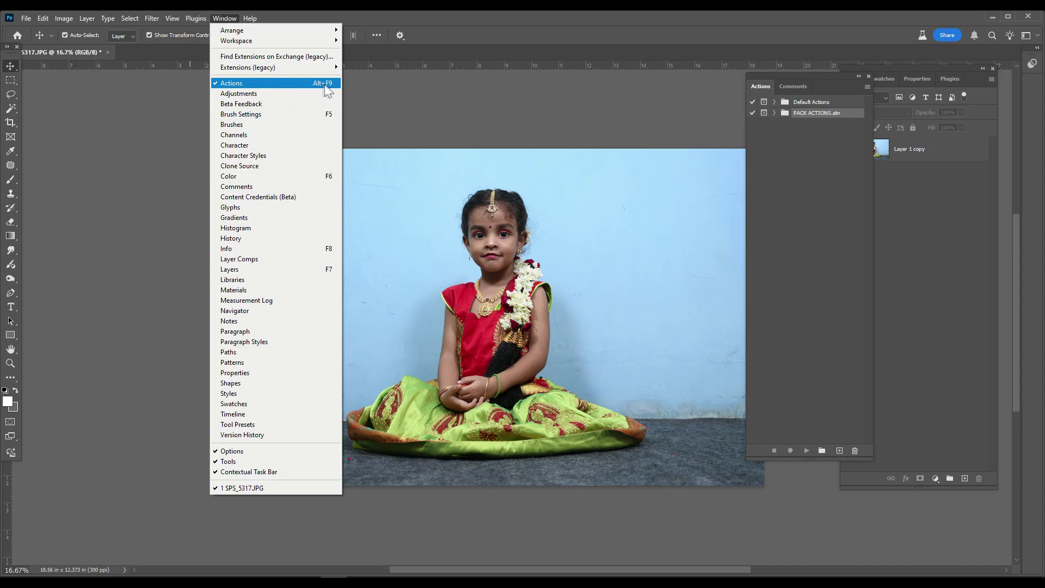
pyautogui.click(515, 93)
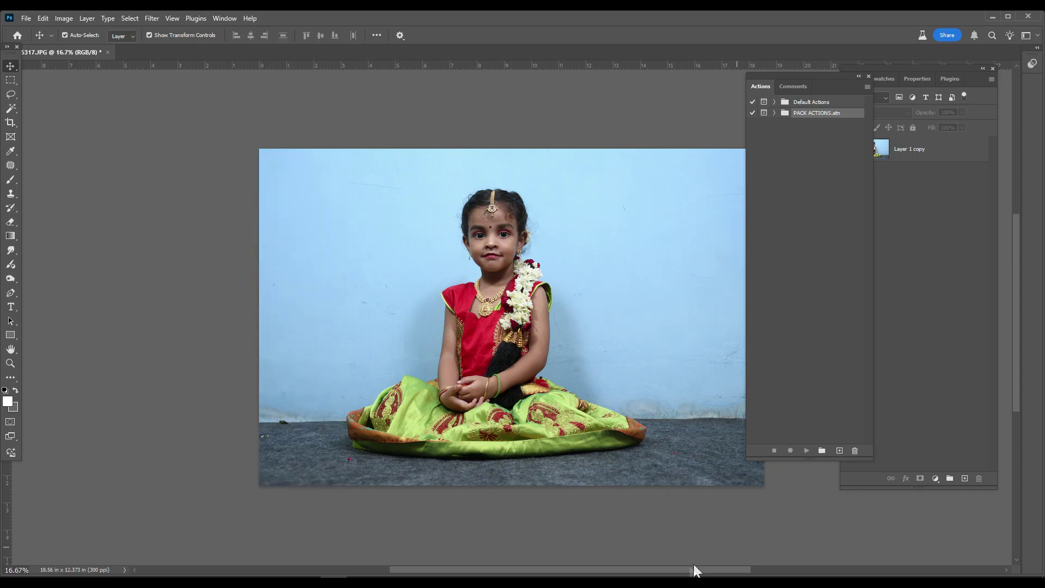
pyautogui.hotkey('ctrl', 'z')
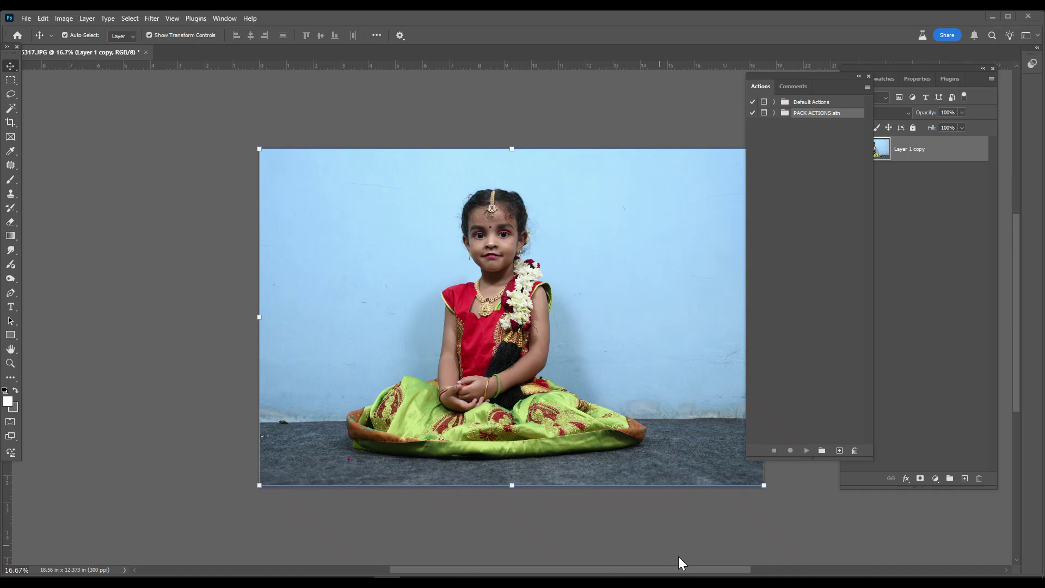
# Create a new action set and start recording a new action in it, keeping the default names
pyautogui.click(821, 452)
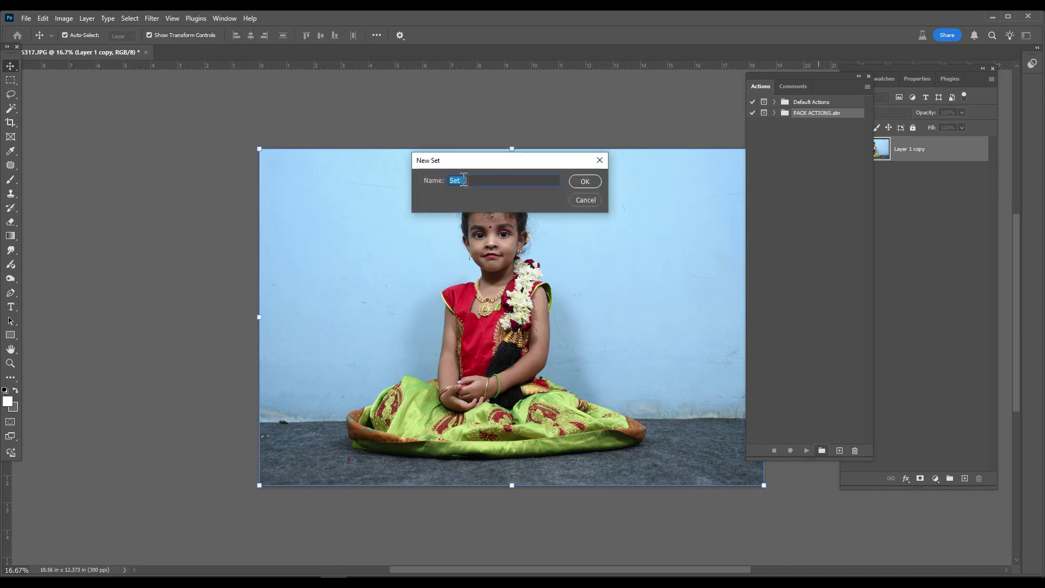
pyautogui.click(584, 183)
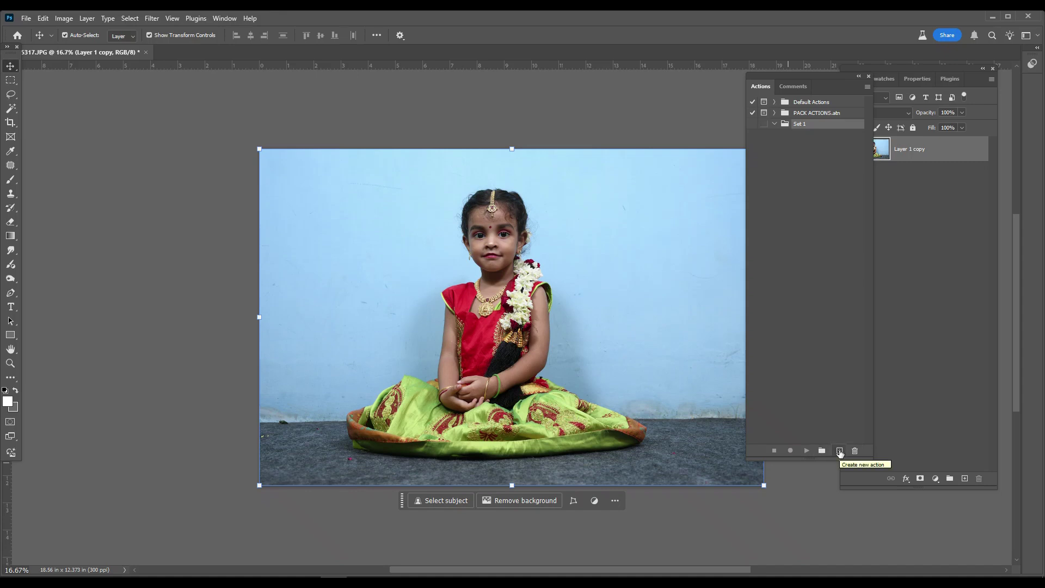
pyautogui.click(840, 451)
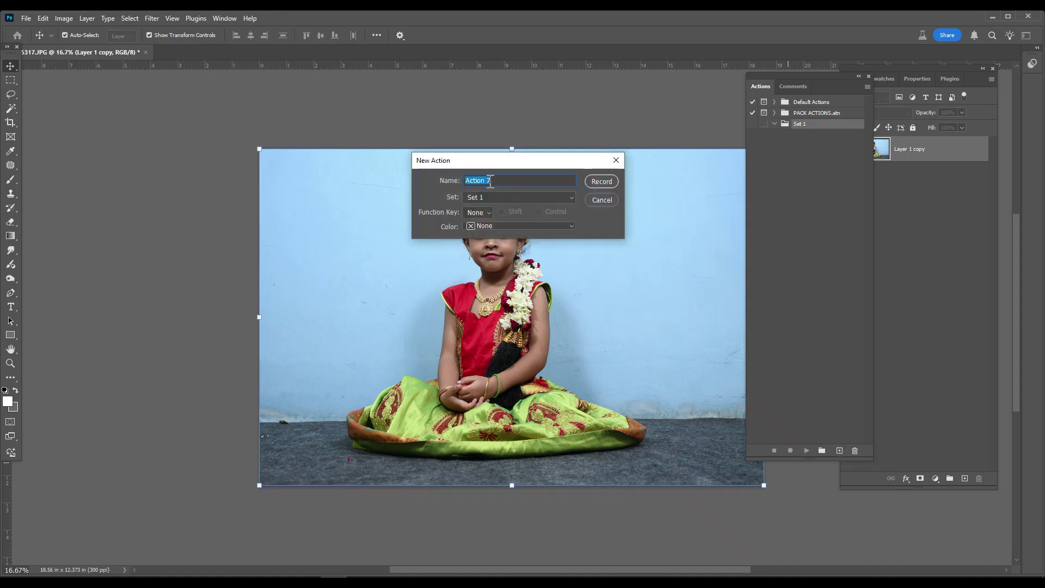
pyautogui.click(598, 187)
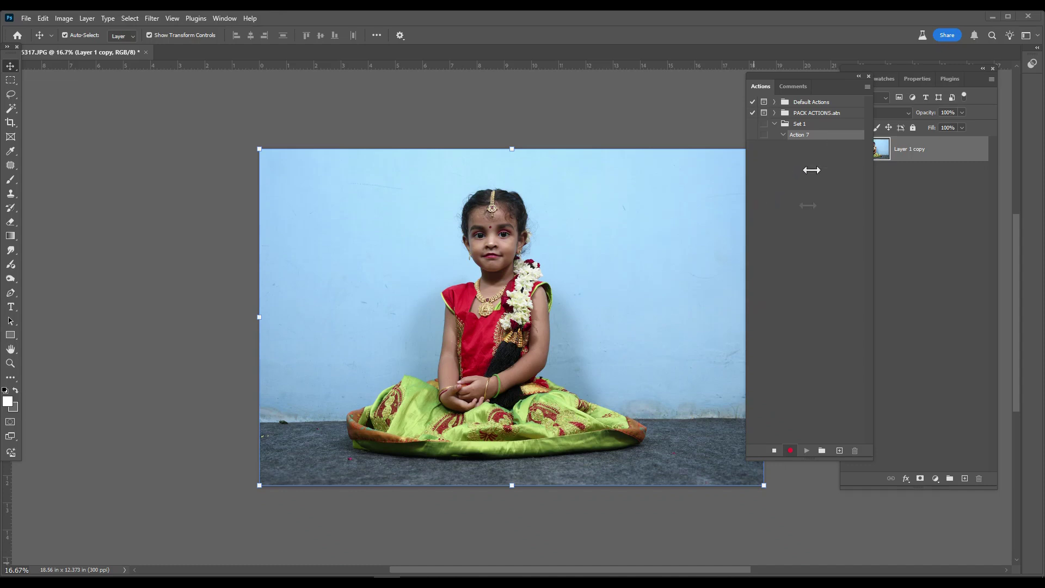
# Move the Actions panel clear of the Layers panel and leave the photo layer deselected
pyautogui.click(744, 558)
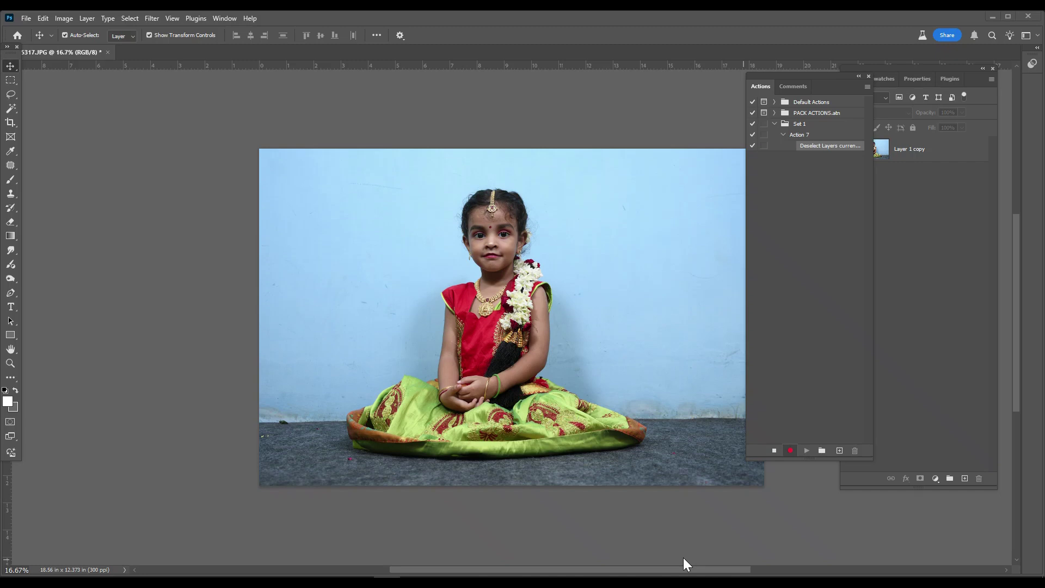
pyautogui.moveTo(821, 73); pyautogui.dragTo(147, 91)
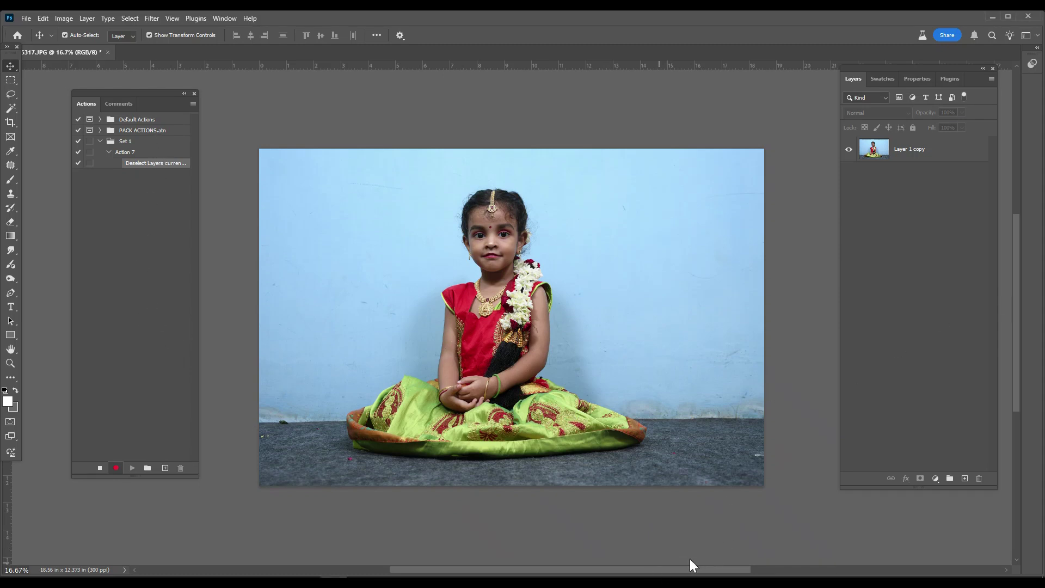
pyautogui.press('ctrl')
pyautogui.click(919, 305)
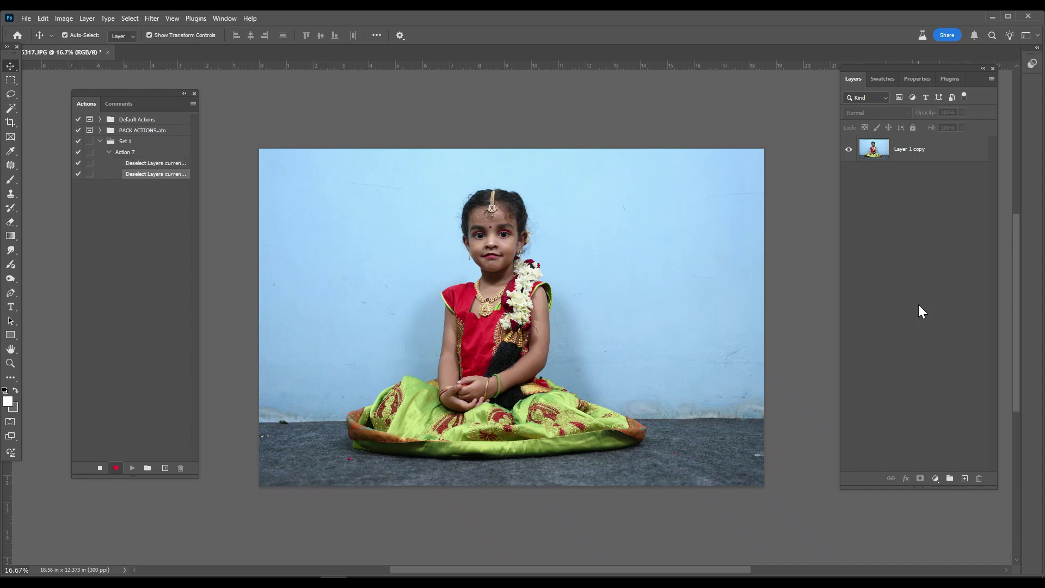
# Select the photo layer and duplicate it twice
pyautogui.press('ctrl')
pyautogui.click(903, 152)
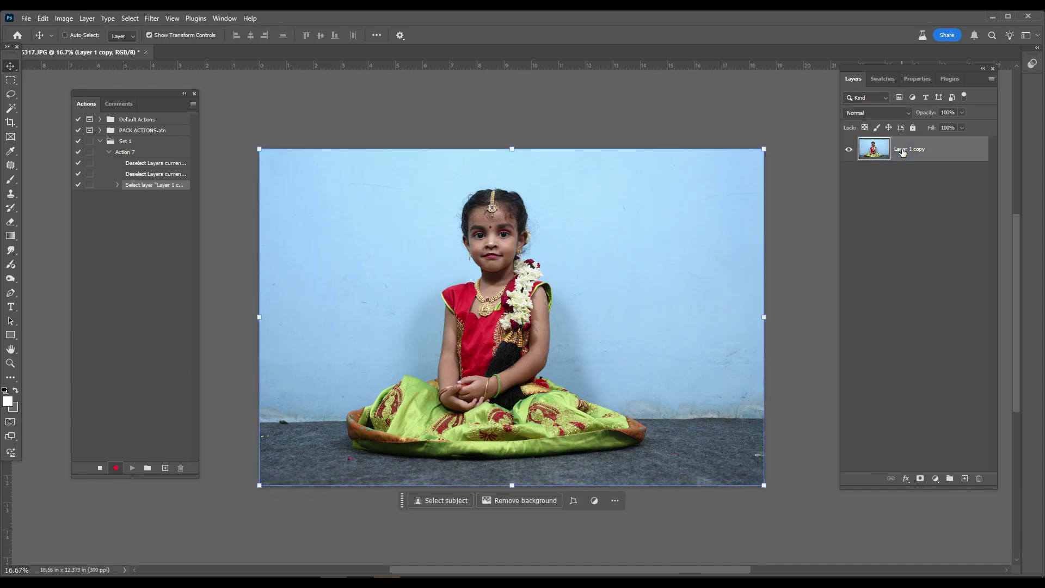
pyautogui.hotkey('ctrl', 'j')
pyautogui.hotkey('ctrl', 'j')
# Set the foreground colour to neutral mid grey and fill the middle layer copy with solid grey
pyautogui.click(912, 178)
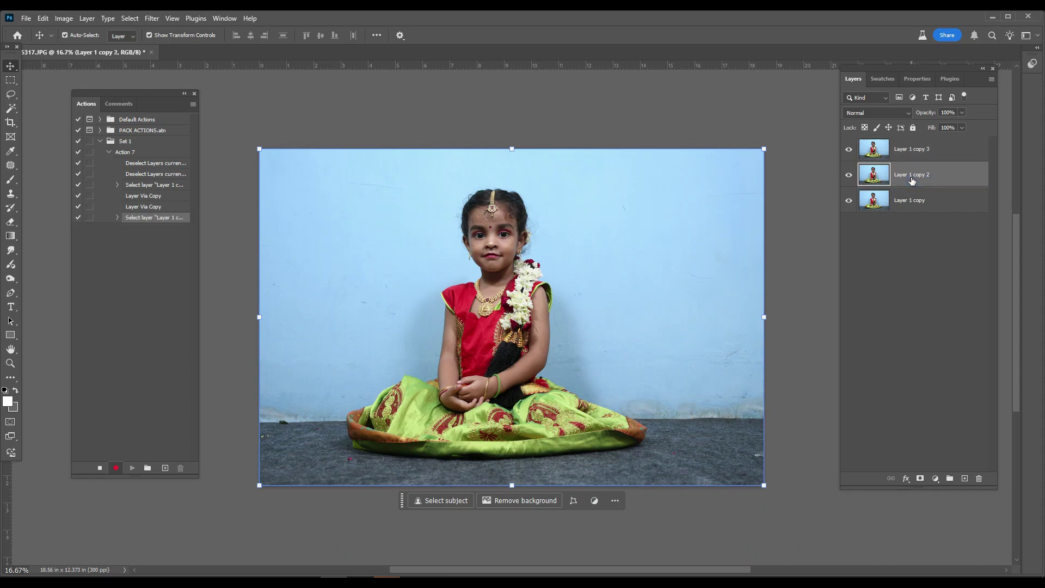
pyautogui.click(8, 402)
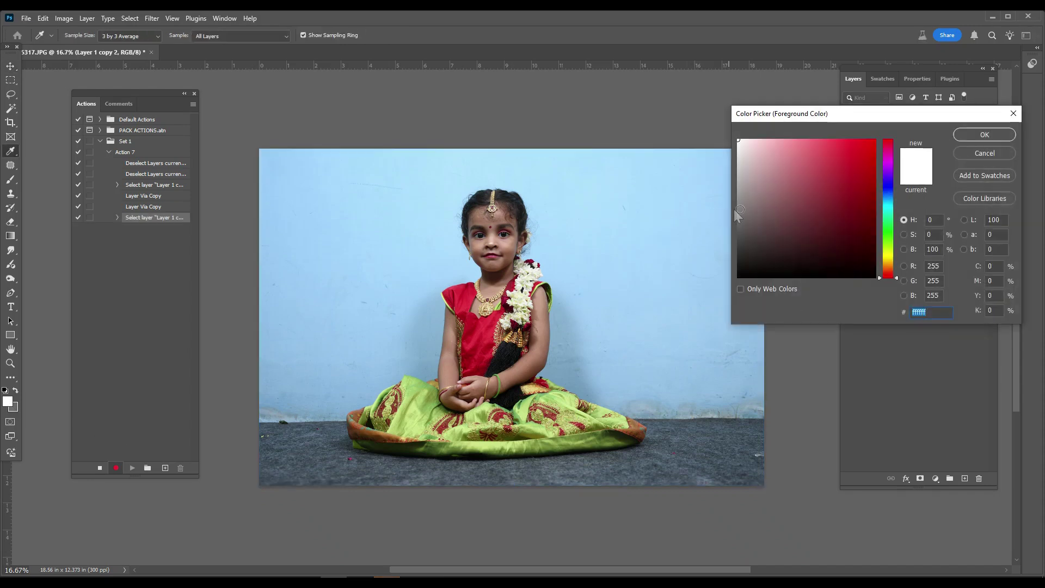
pyautogui.click(742, 211)
pyautogui.click(971, 138)
pyautogui.press('v')
pyautogui.press('ctrl')
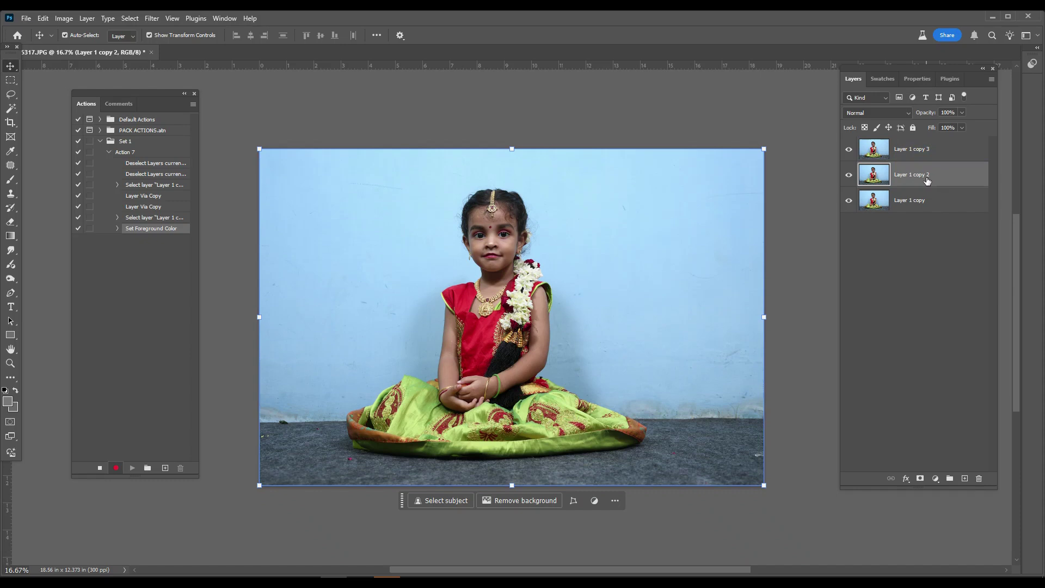
pyautogui.press('ctrl')
pyautogui.hotkey('ctrl', 'BackSpace')
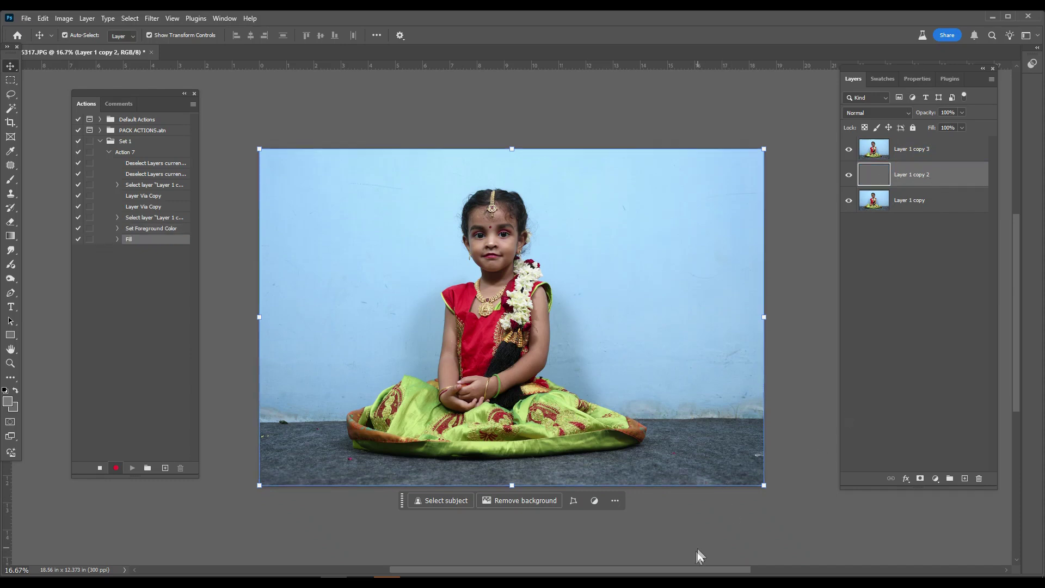
pyautogui.click(685, 575)
# Hide the Contextual Task Bar and show it again
pyautogui.click(916, 147)
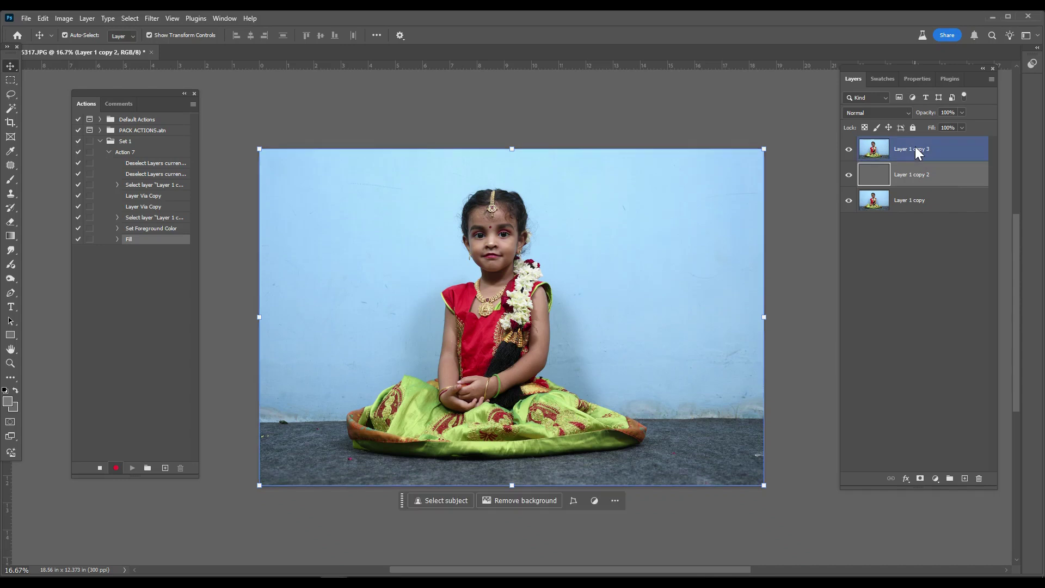
pyautogui.click(916, 147)
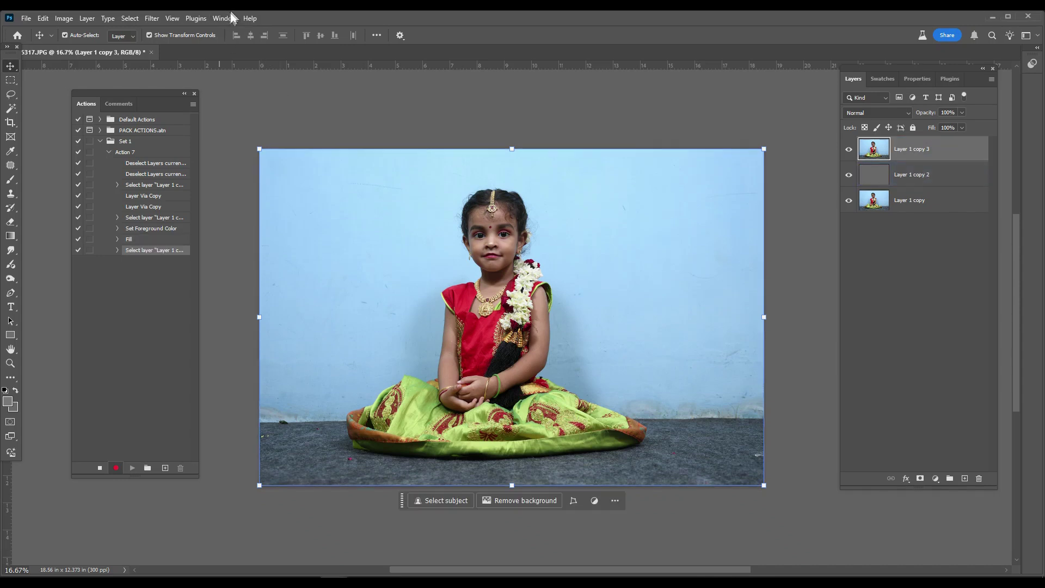
pyautogui.click(225, 18)
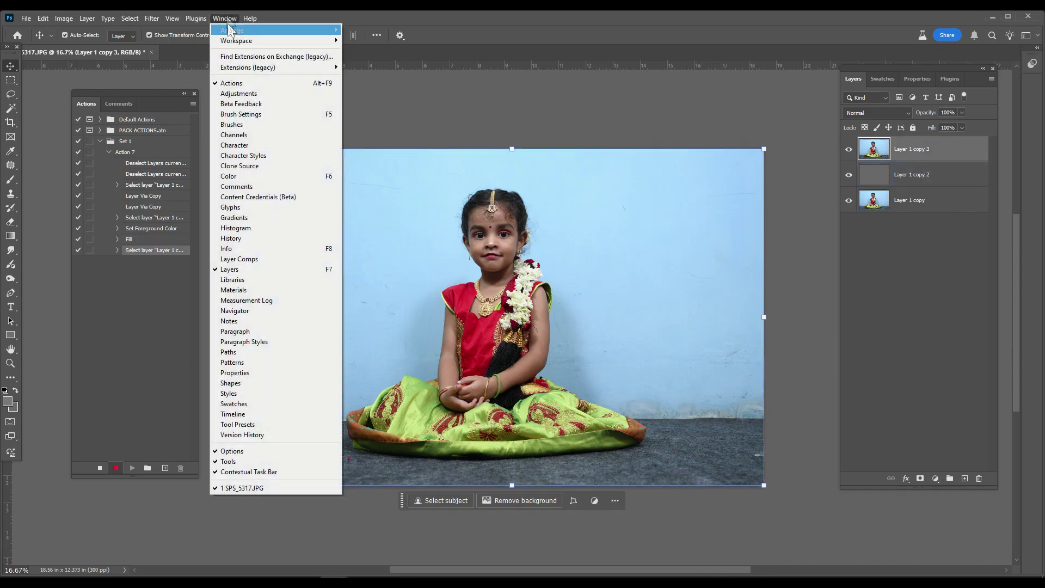
pyautogui.click(240, 472)
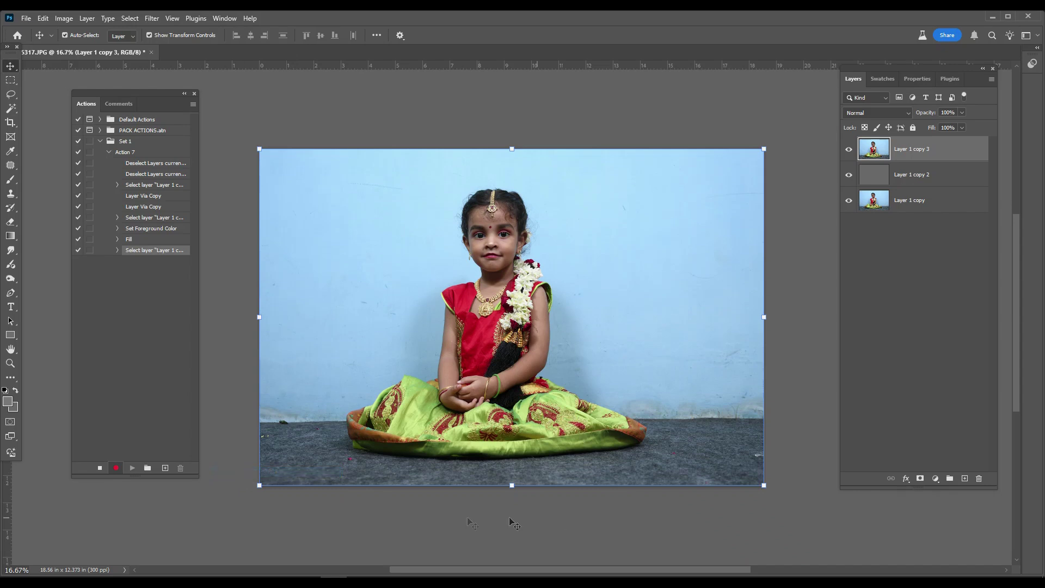
pyautogui.click(255, 143)
pyautogui.click(239, 16)
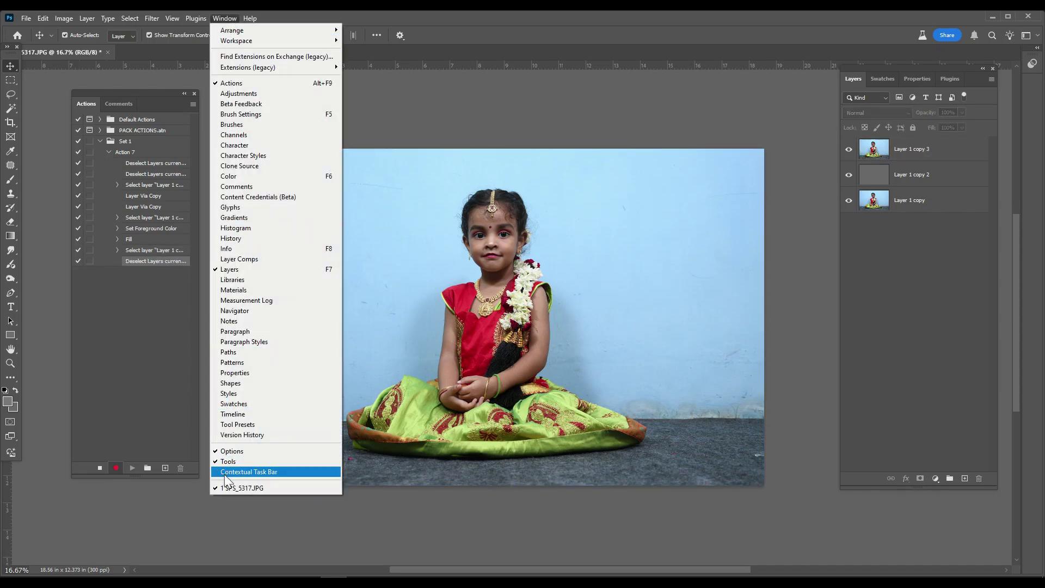
pyautogui.click(240, 469)
# Select the topmost photo copy and remove its background
pyautogui.click(696, 446)
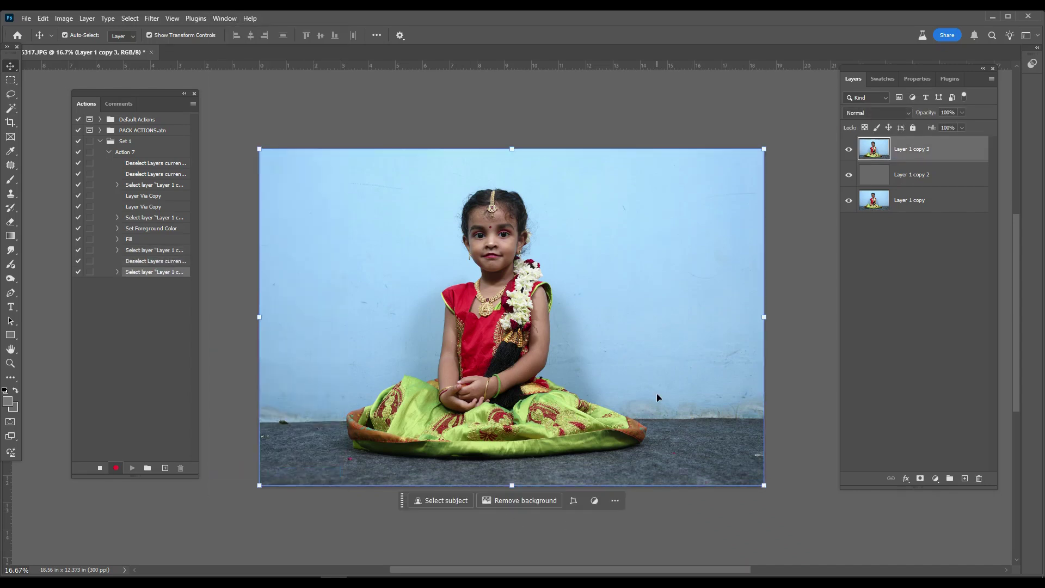
pyautogui.click(522, 500)
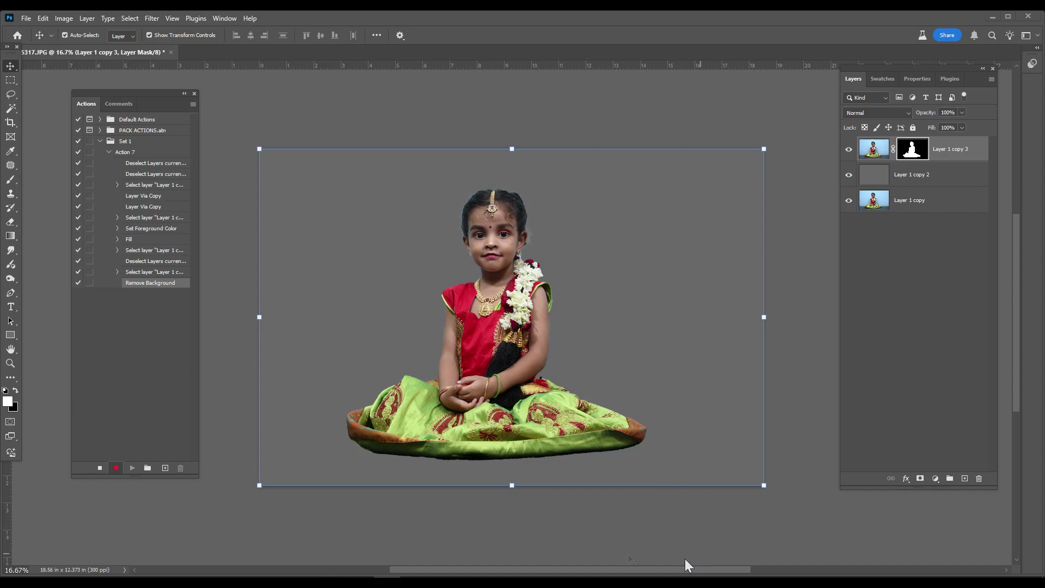
pyautogui.press('ctrl')
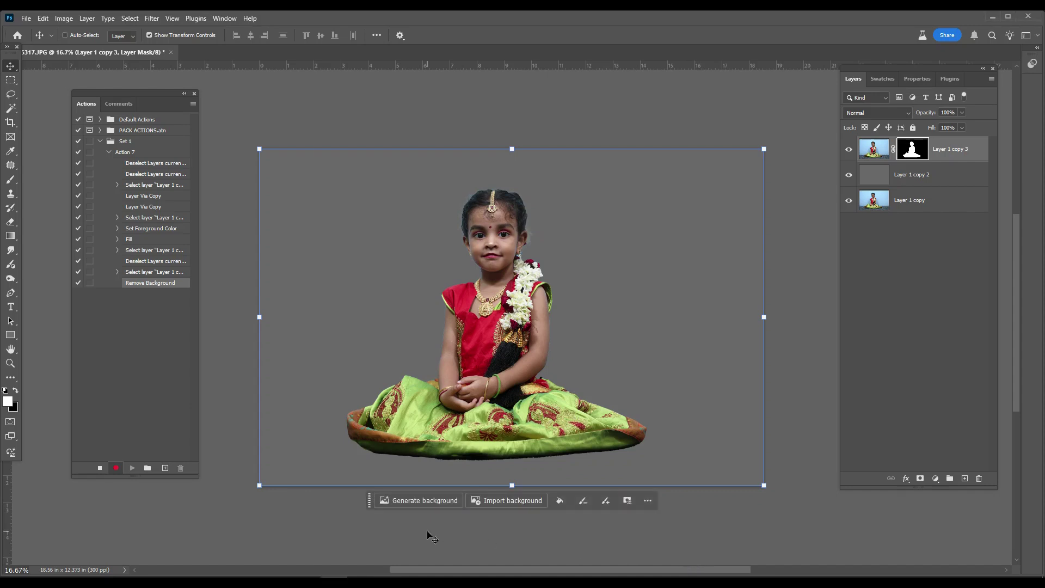
# Start saving the document under Save As and create a new folder on the Desktop
pyautogui.hotkey('ctrl', 'shift', 's')
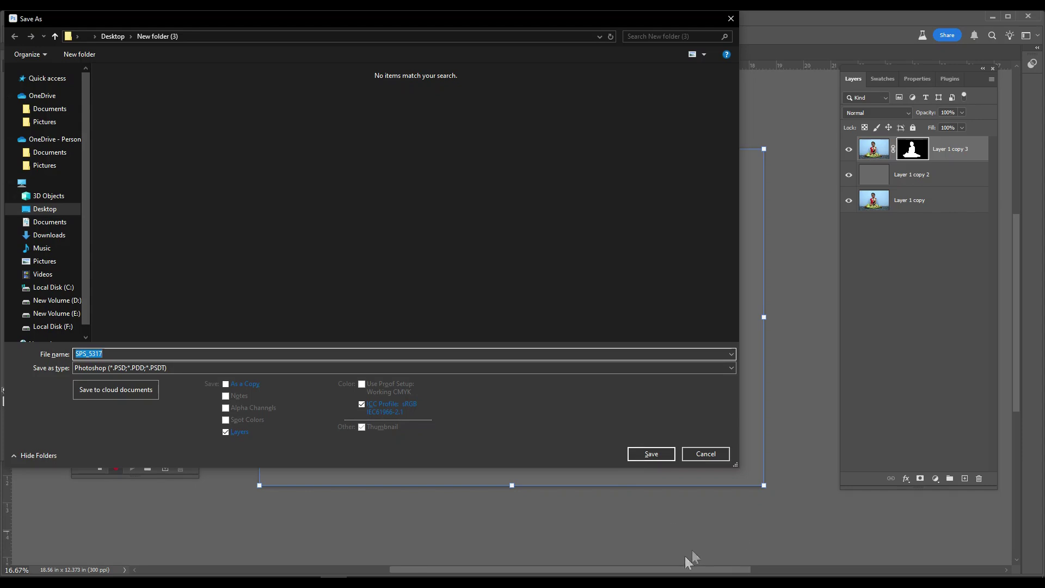
pyautogui.hotkey('alt', 'Tab')
pyautogui.click(39, 210)
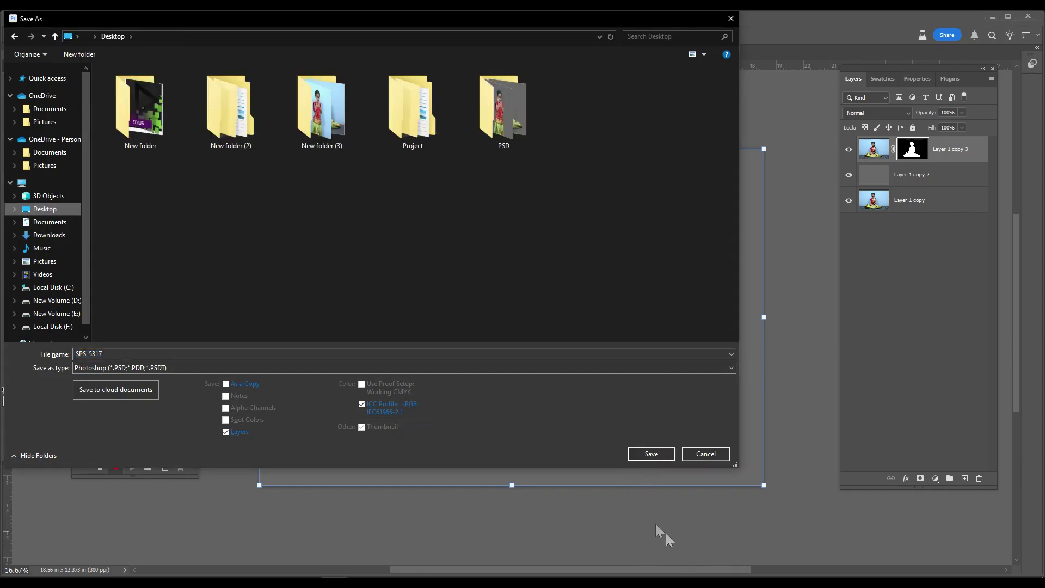
pyautogui.hotkey('alt', 'Tab')
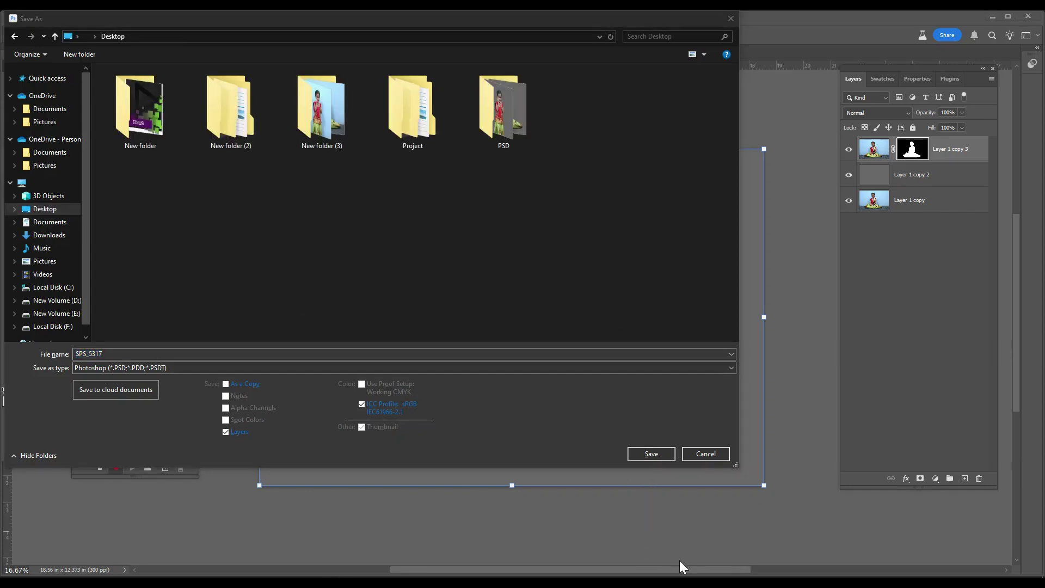
pyautogui.click(541, 243)
pyautogui.rightClick(539, 238)
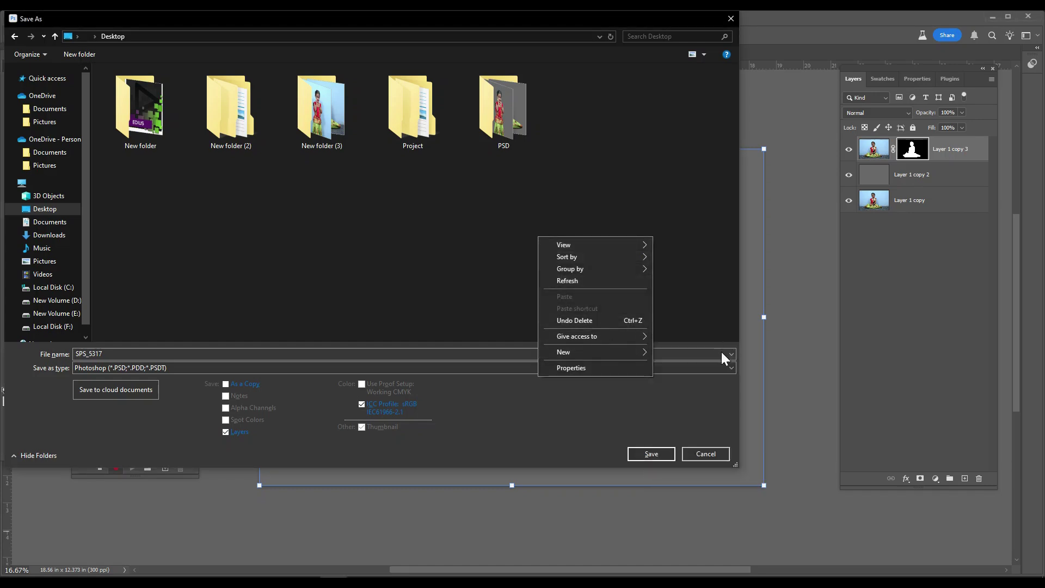
pyautogui.click(675, 354)
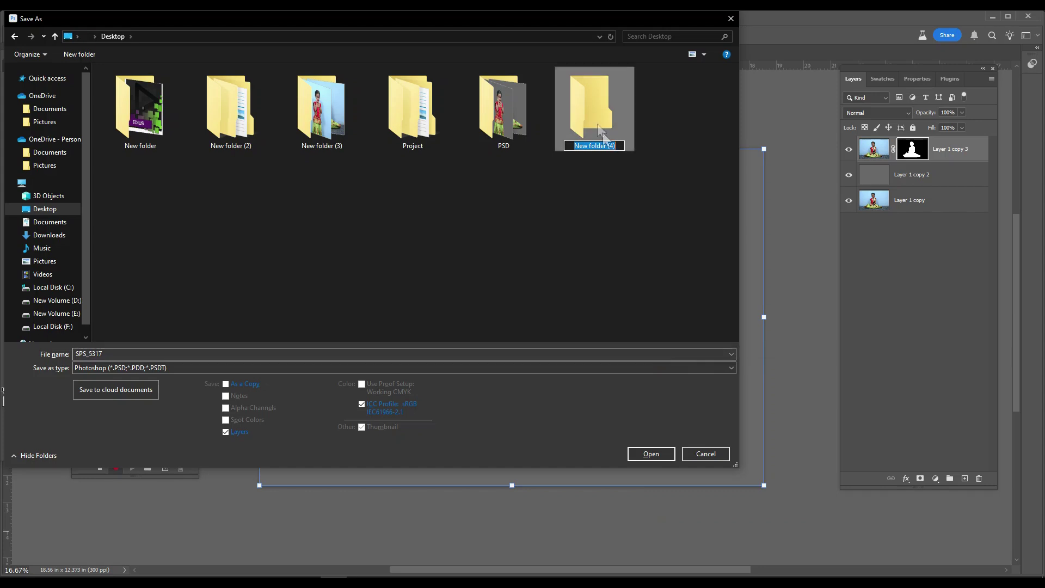
# Save the layered document as a PSD named SPS_5317 inside New folder (4), with Maximize Compatibility enabled
pyautogui.click(592, 105)
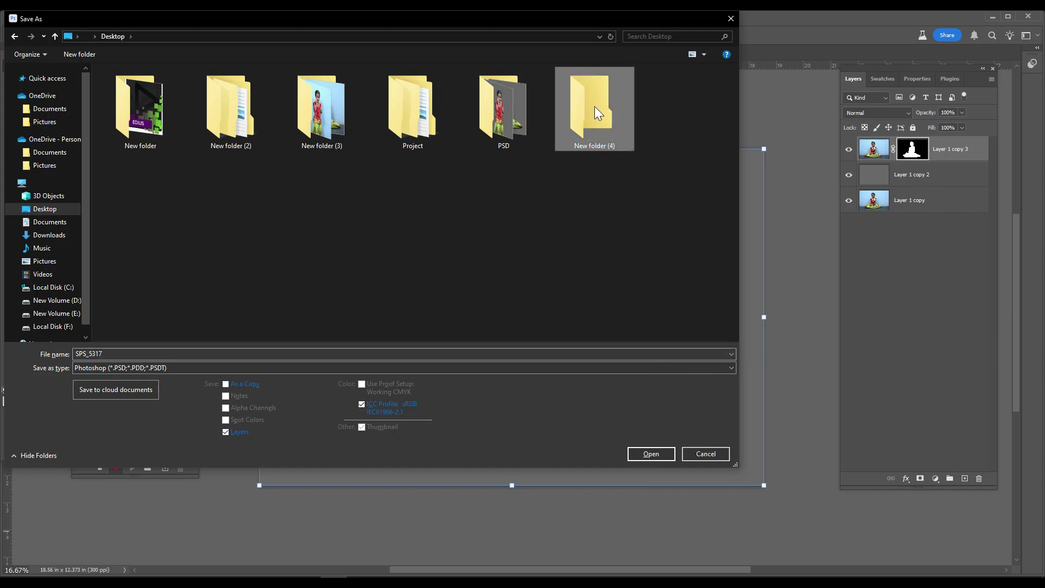
pyautogui.doubleClick(594, 106)
pyautogui.click(652, 454)
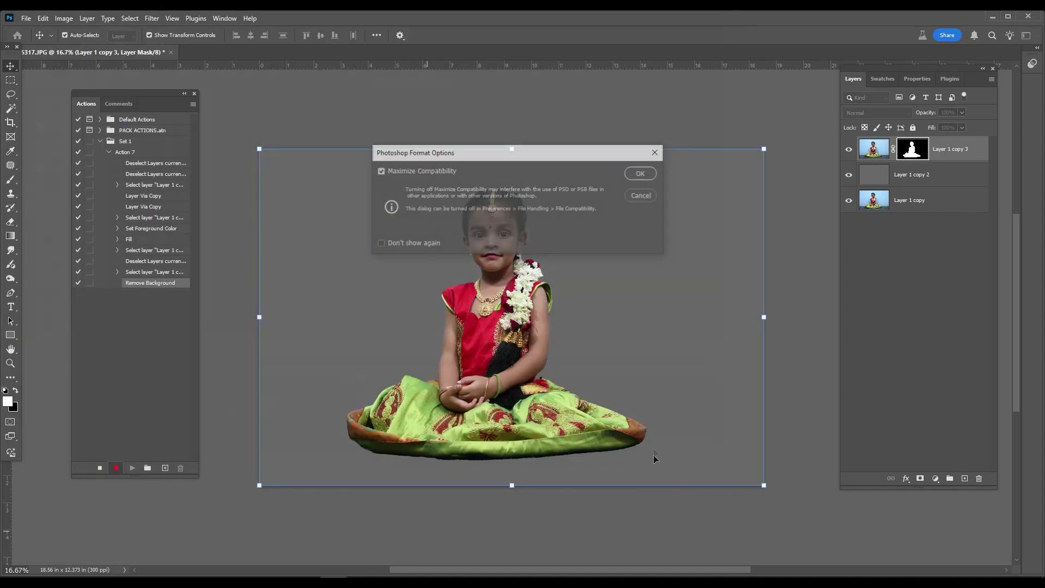
pyautogui.click(642, 173)
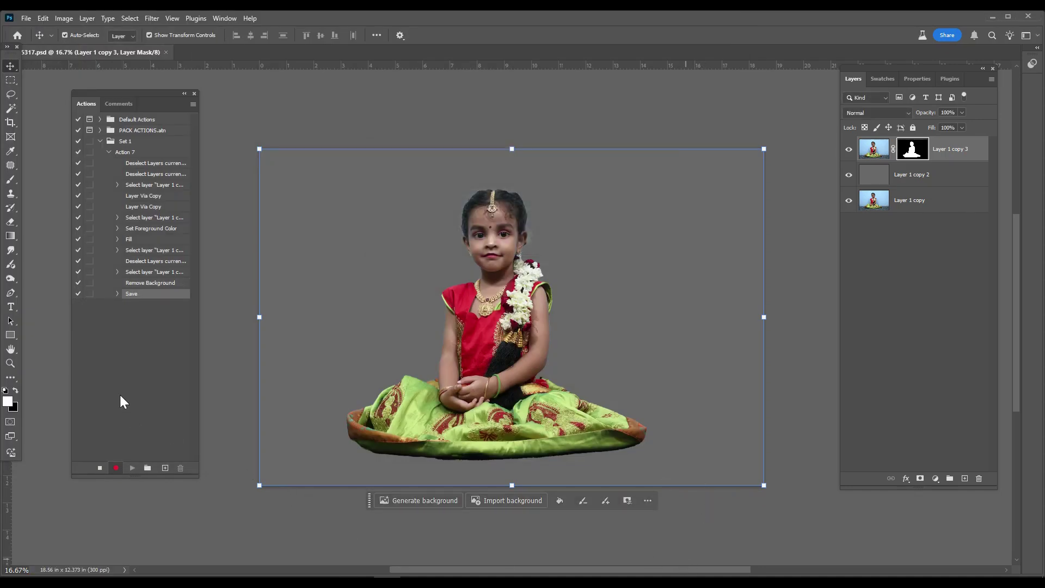
# Stop recording the action and close the Actions panel
pyautogui.click(100, 470)
pyautogui.moveTo(155, 97); pyautogui.dragTo(197, 92)
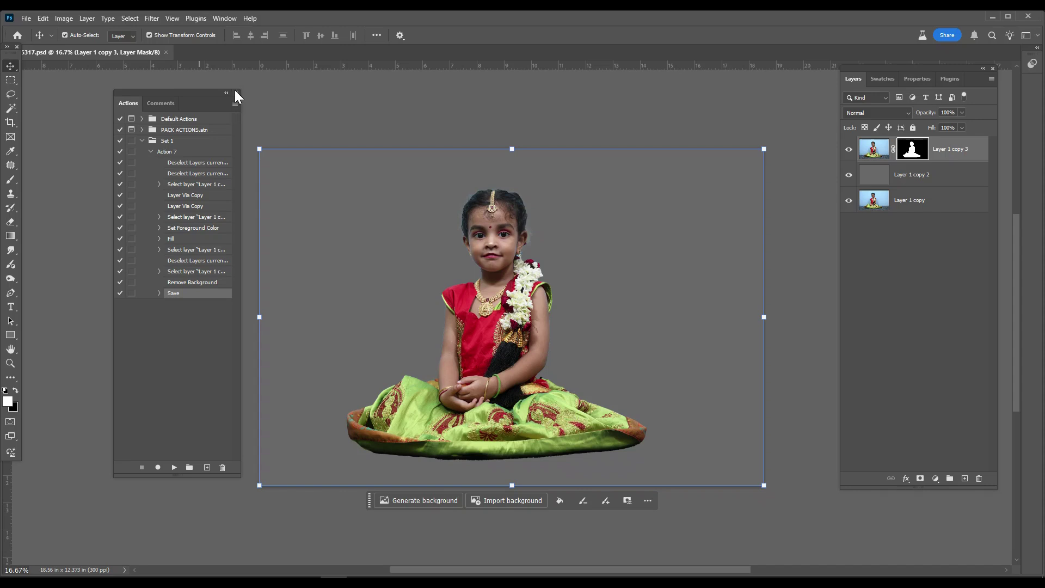
pyautogui.click(235, 91)
pyautogui.hotkey('alt', '[')
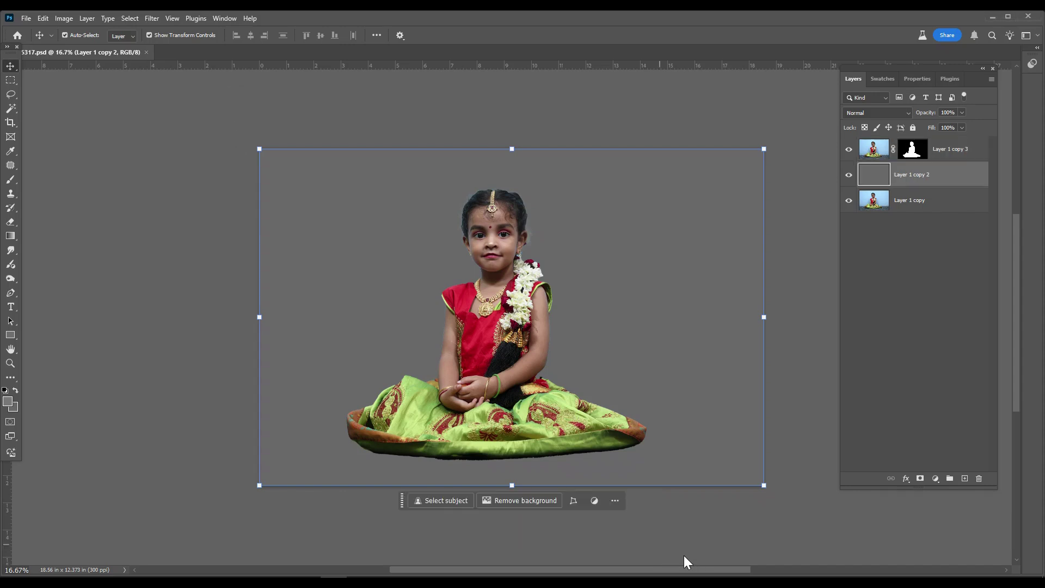
# Switch to the Desktop, delete the saved PSD from New folder (4) and close the folder
pyautogui.click(992, 19)
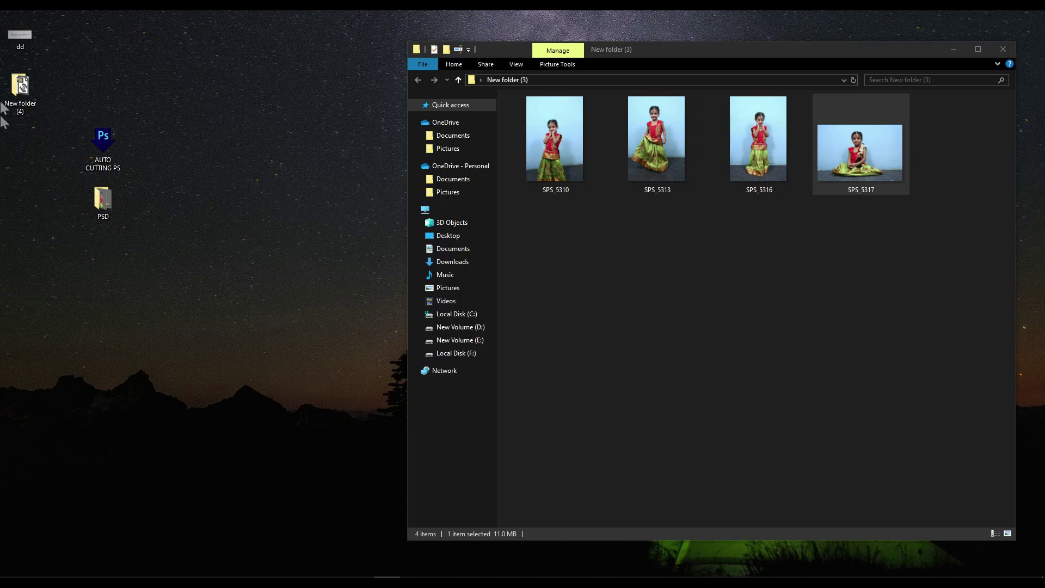
pyautogui.doubleClick(16, 90)
pyautogui.click(166, 137)
pyautogui.press('Delete')
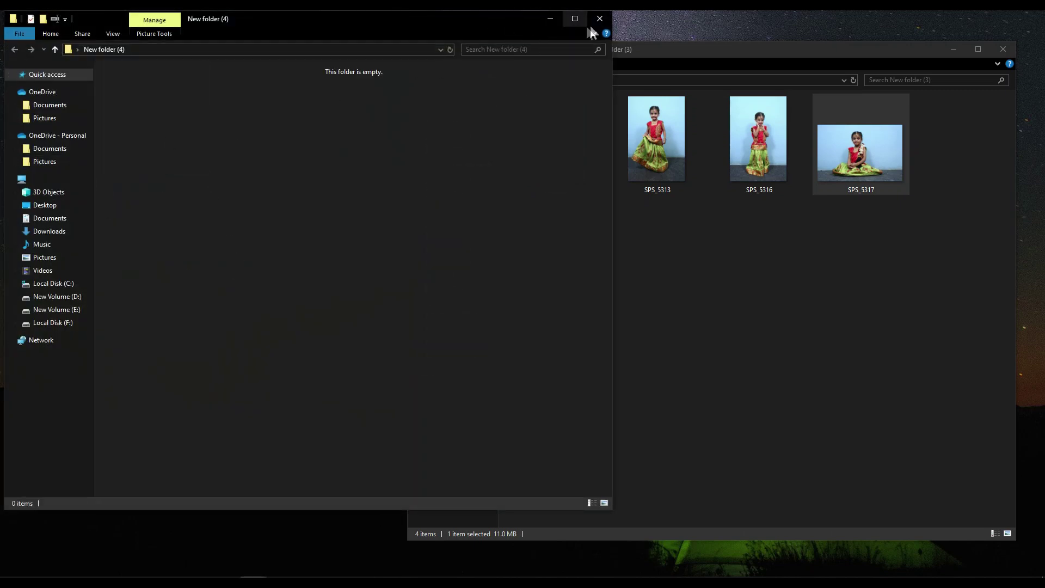
pyautogui.click(600, 18)
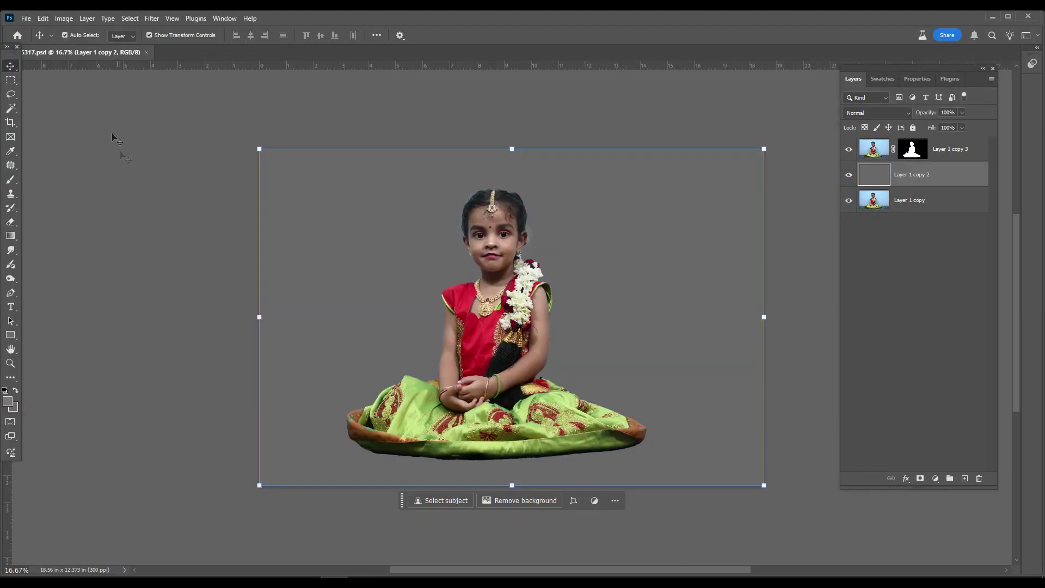
# Start creating a droplet from Action 7 in Set 1 and choose the Desktop as its save location
pyautogui.click(26, 18)
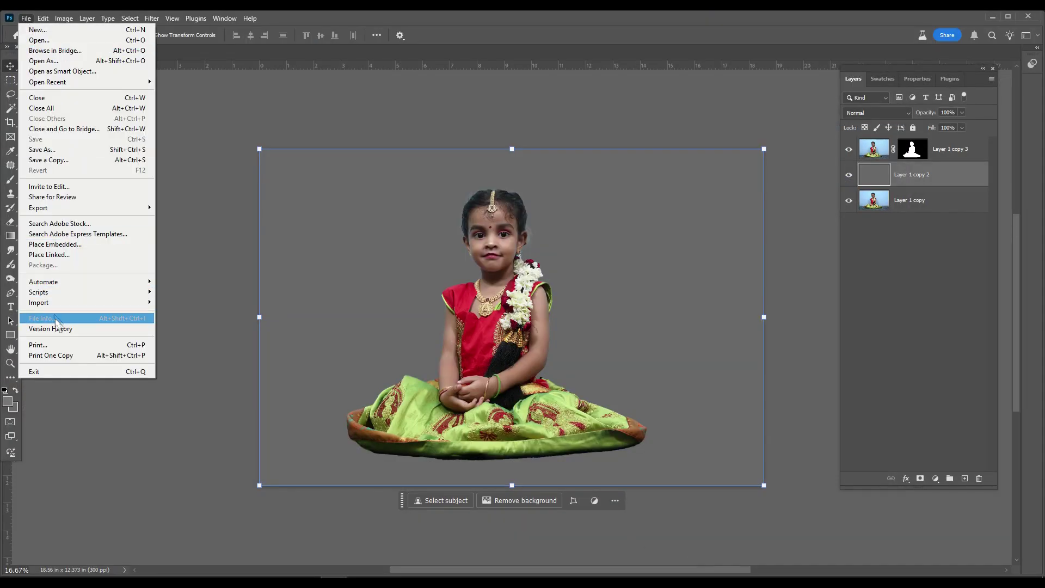
pyautogui.moveTo(46, 296)
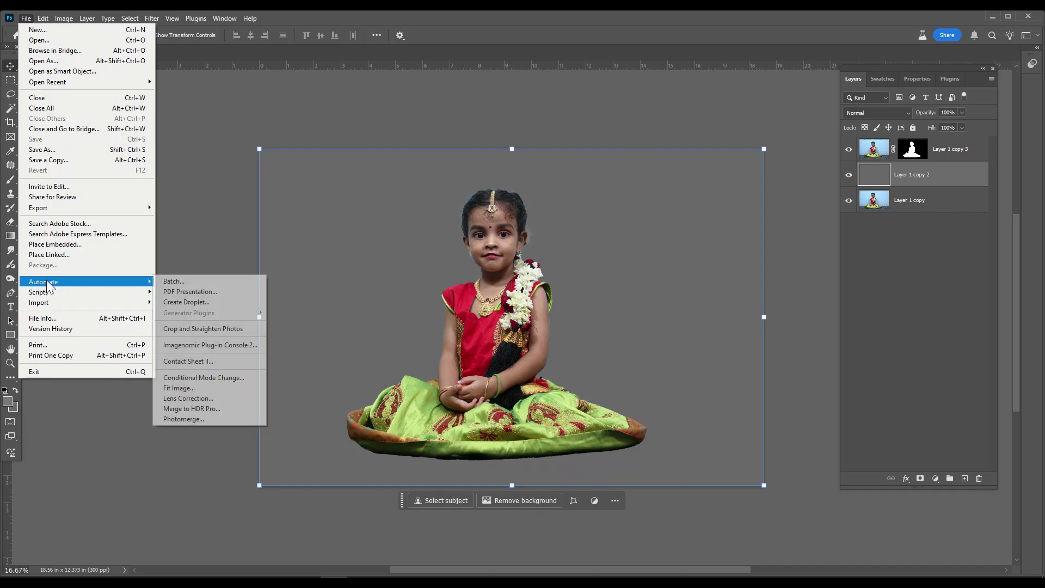
pyautogui.click(201, 303)
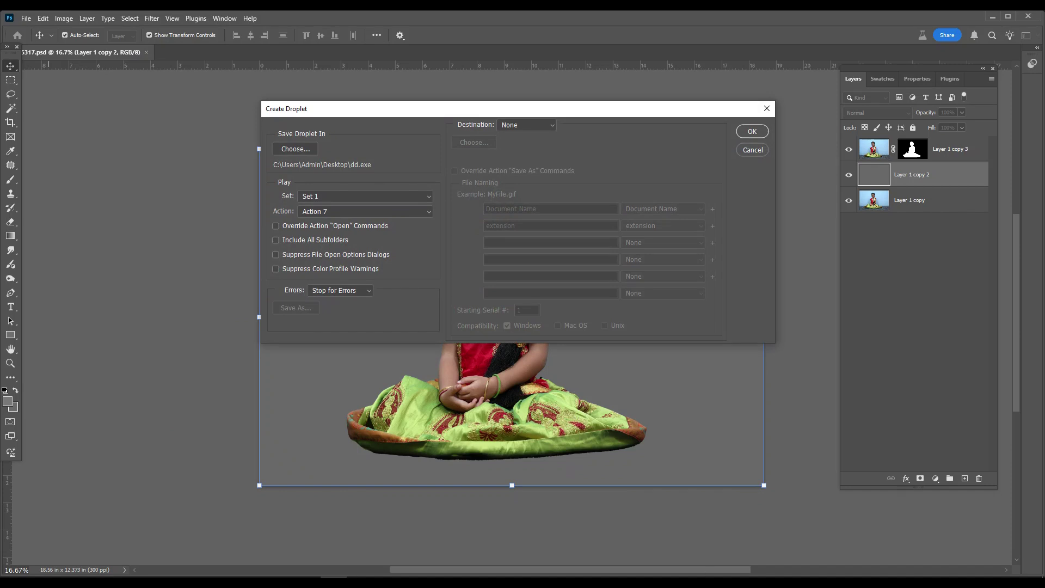
pyautogui.click(350, 116)
pyautogui.click(295, 149)
pyautogui.click(295, 148)
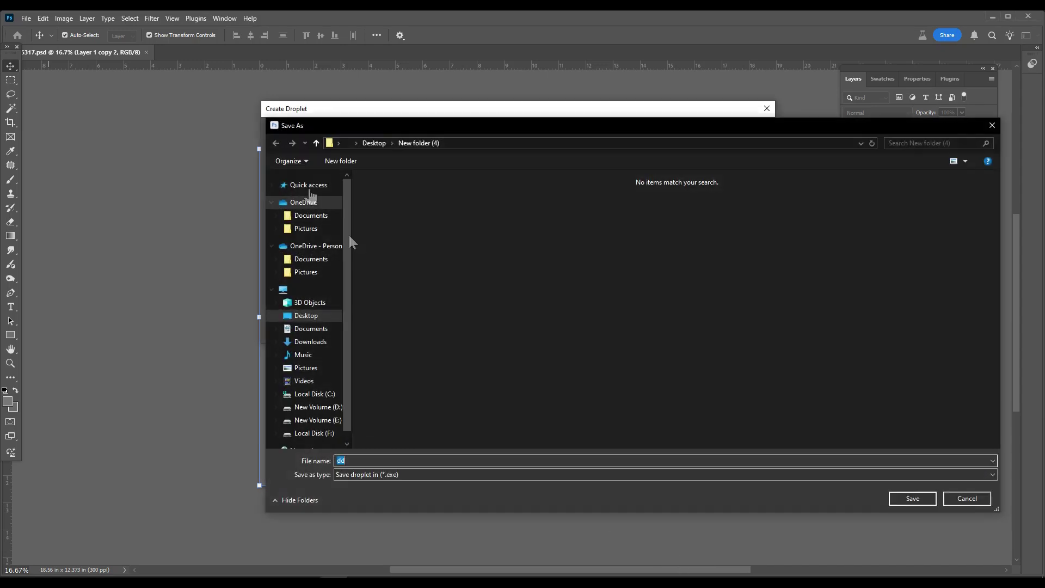
pyautogui.click(306, 316)
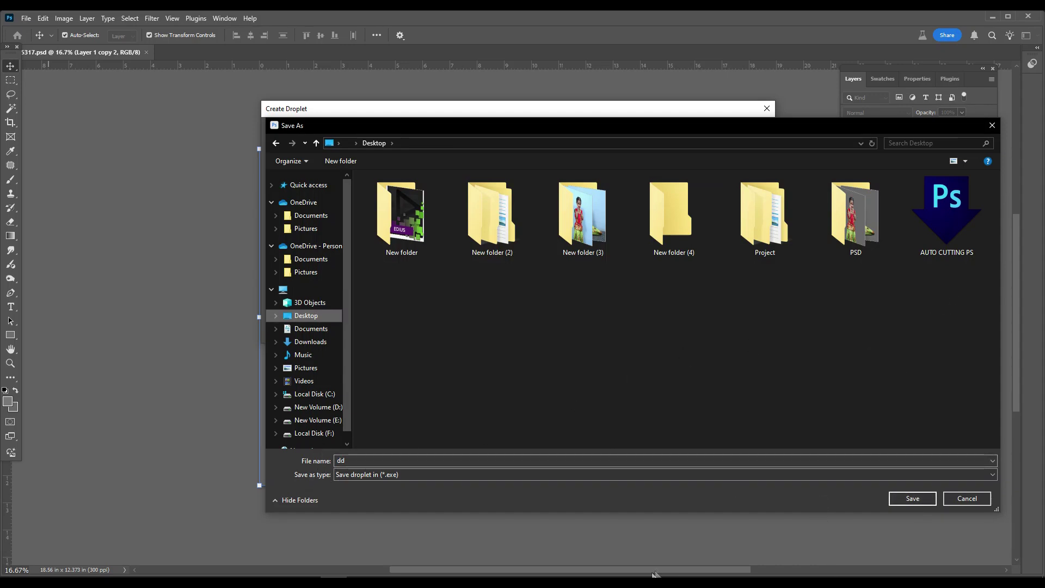
# Name the droplet CUTTING, save it on the Desktop and confirm its creation
pyautogui.click(682, 560)
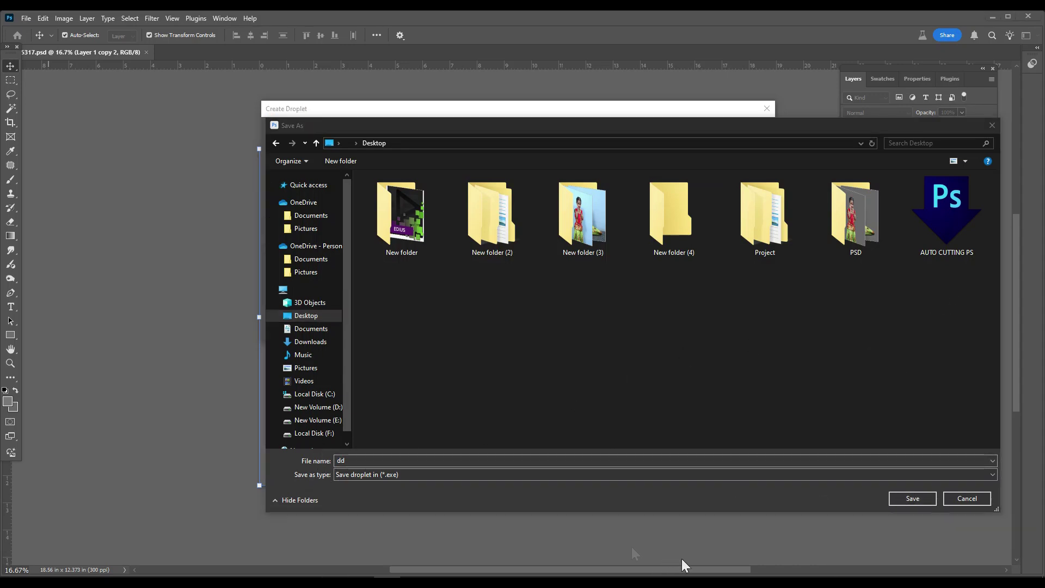
pyautogui.doubleClick(341, 461)
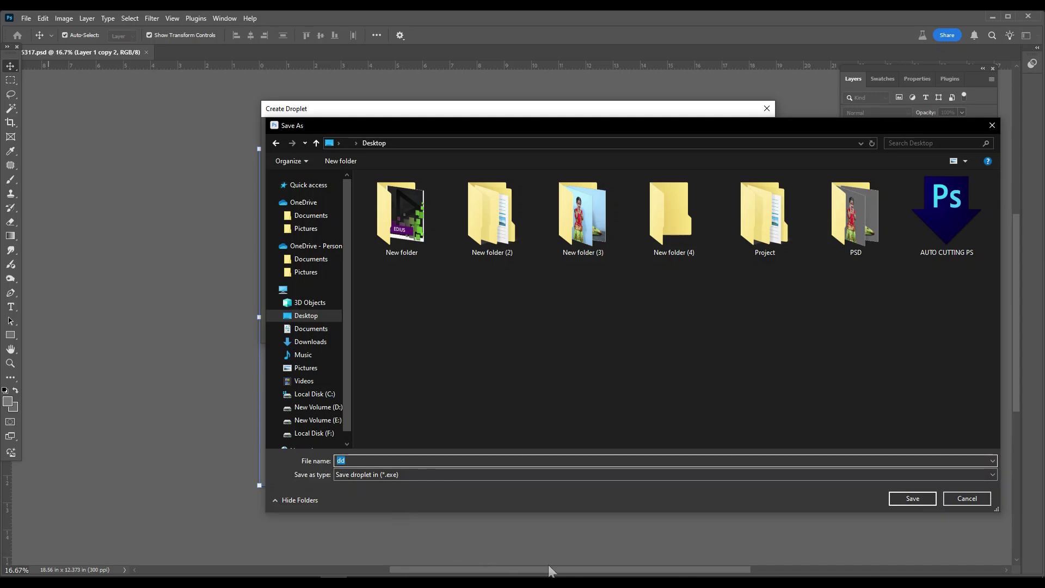
pyautogui.click(687, 566)
pyautogui.click(458, 459)
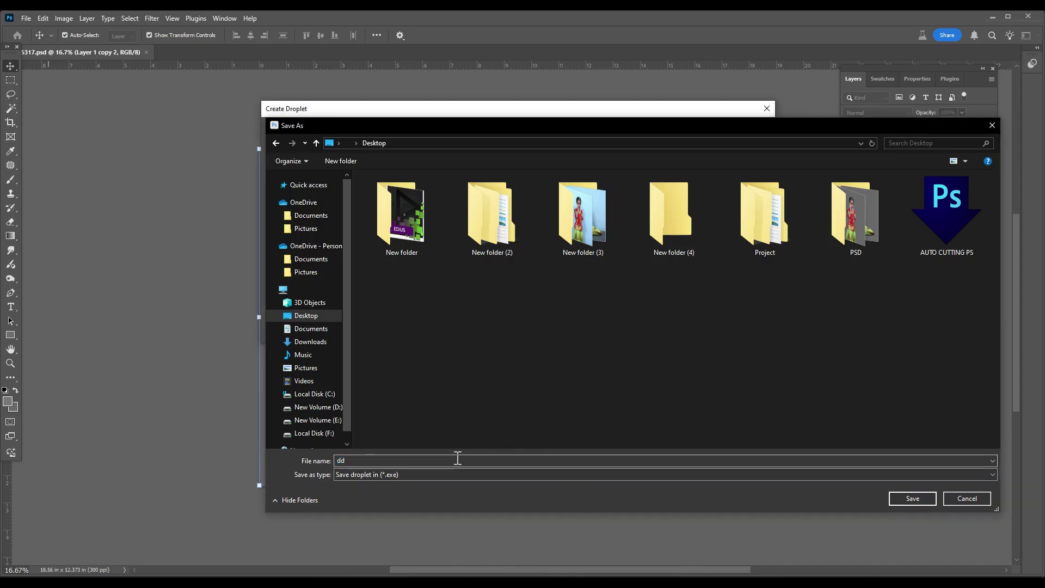
pyautogui.write('CUTTI')
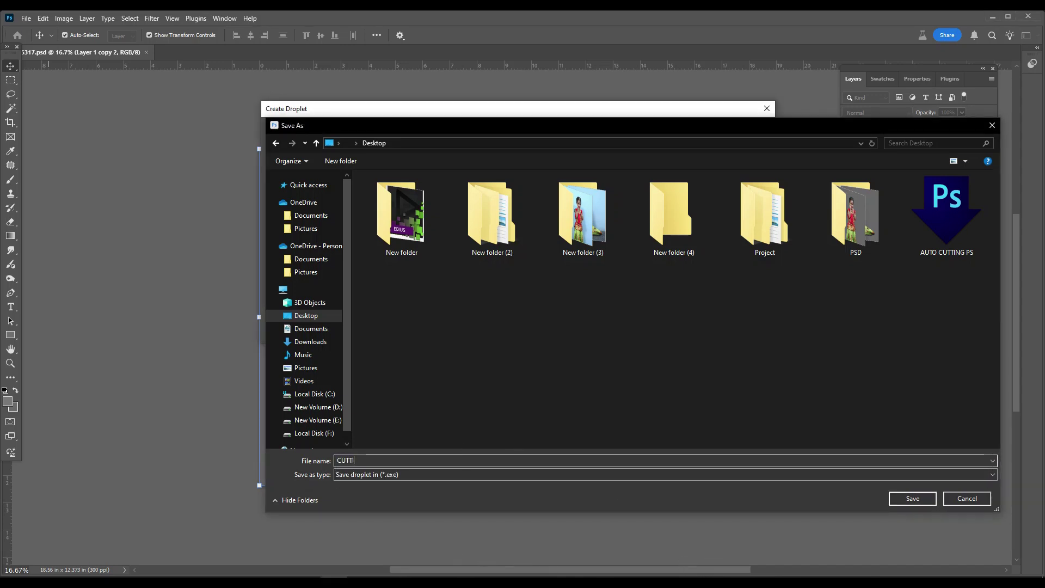
pyautogui.click(676, 569)
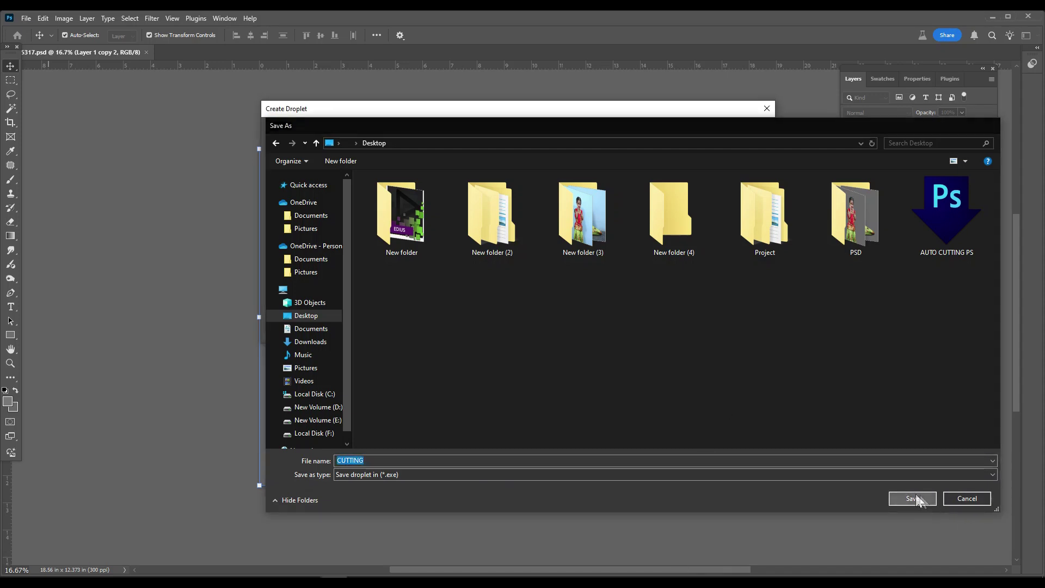
pyautogui.click(925, 496)
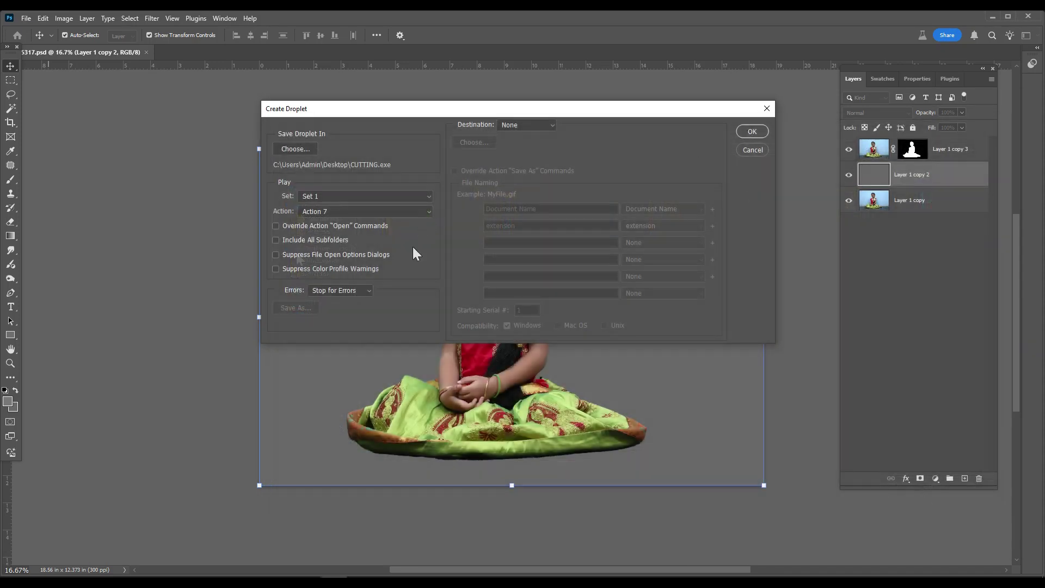
pyautogui.click(747, 135)
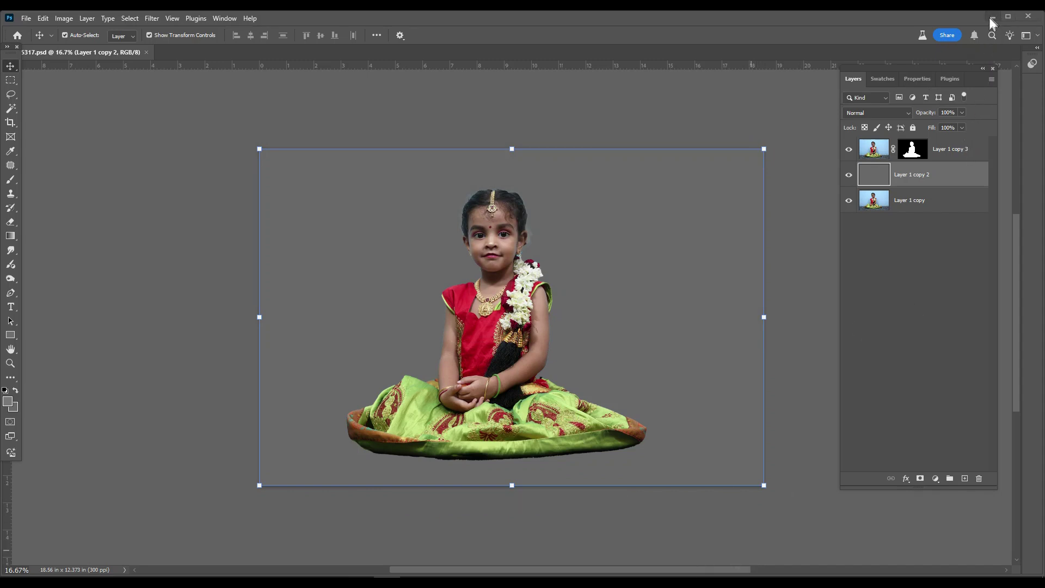
# Move the CUTTING droplet to a free spot on the Desktop and run it on all four photos from New folder (3)
pyautogui.click(992, 17)
pyautogui.moveTo(15, 143); pyautogui.dragTo(288, 122)
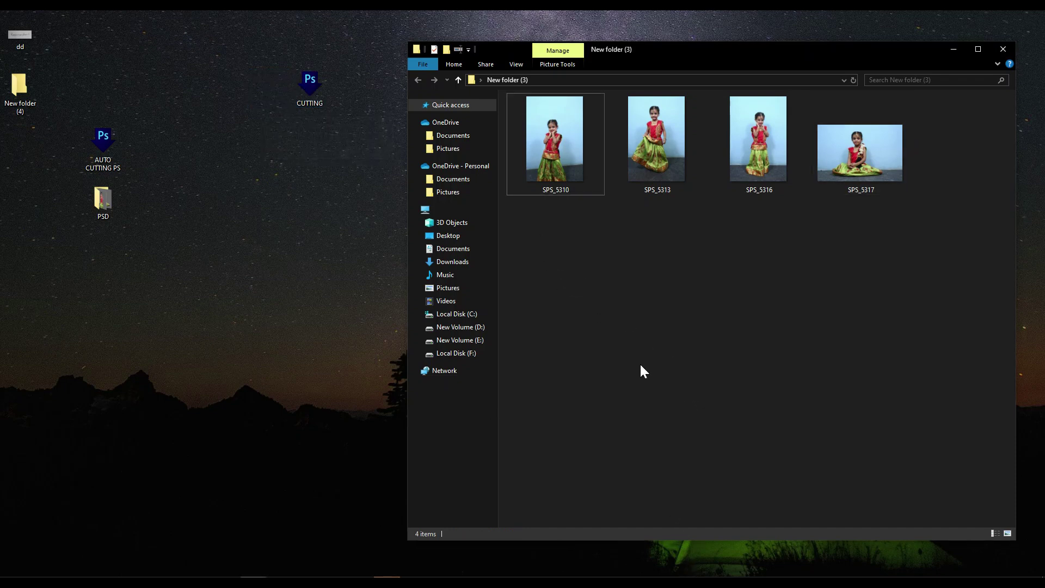
pyautogui.click(687, 564)
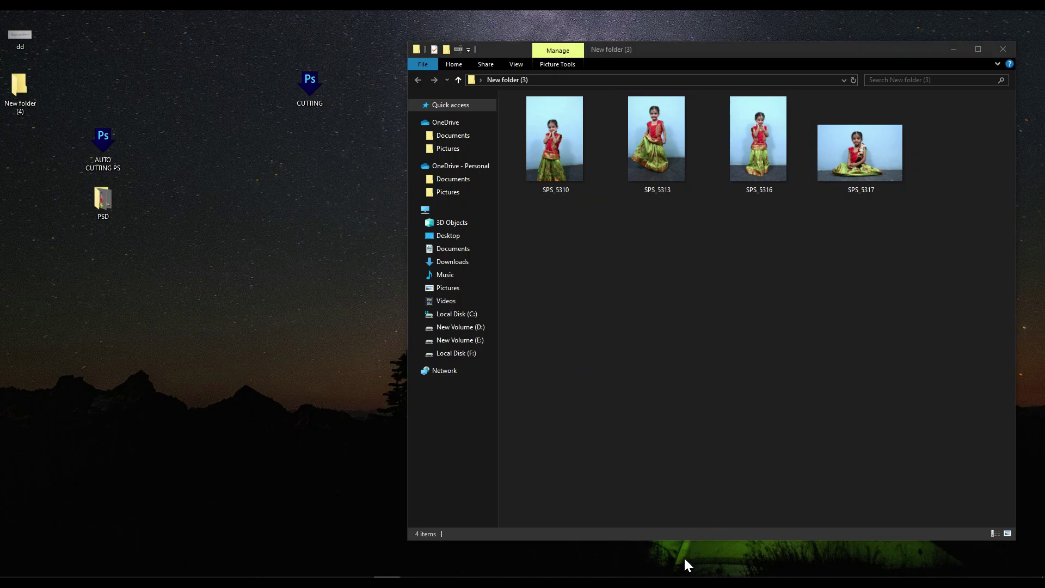
pyautogui.moveTo(526, 244); pyautogui.dragTo(915, 148)
pyautogui.moveTo(551, 139); pyautogui.dragTo(313, 83)
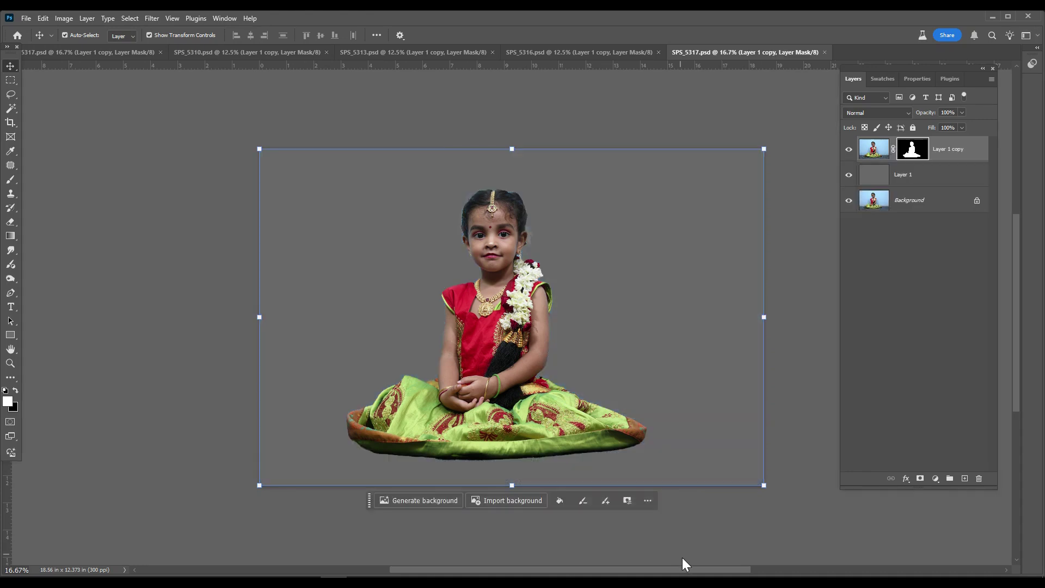
# Examine the processed PSD files in New folder (4) on the Desktop, and switch back to the SPS_5317 document in Photoshop
pyautogui.click(992, 17)
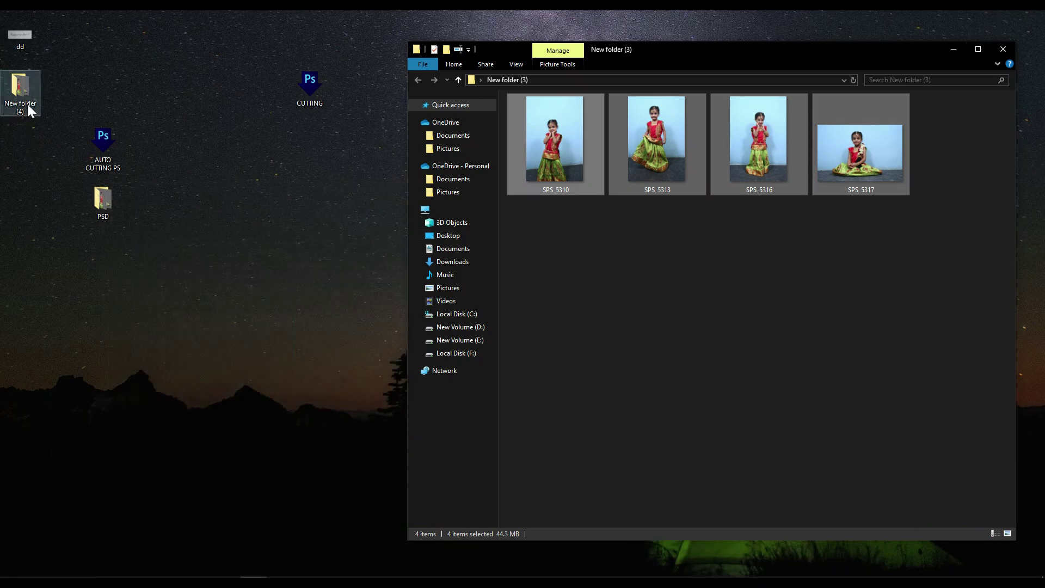
pyautogui.doubleClick(22, 90)
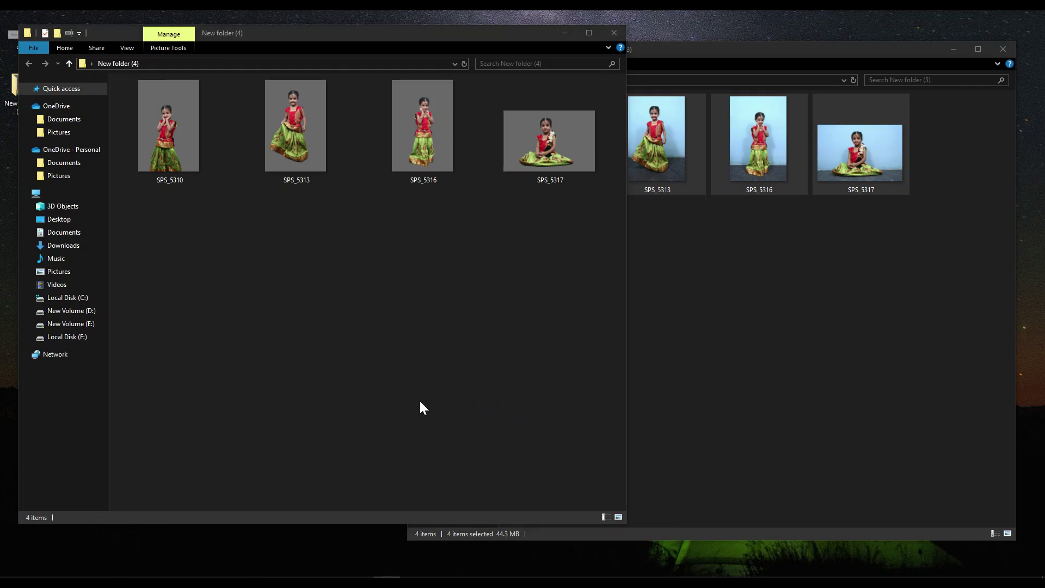
pyautogui.click(420, 402)
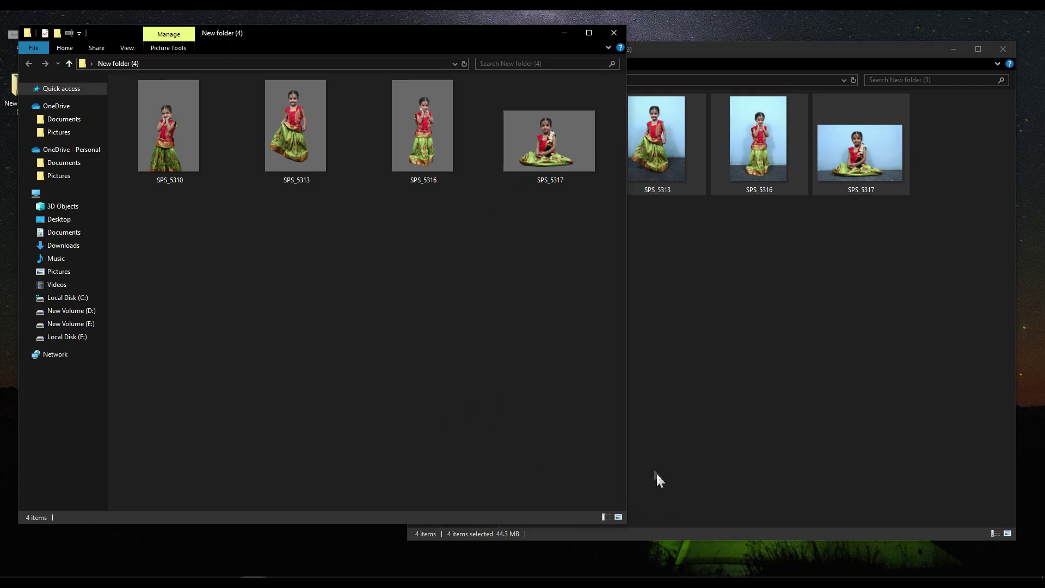
pyautogui.hotkey('alt', 'Tab')
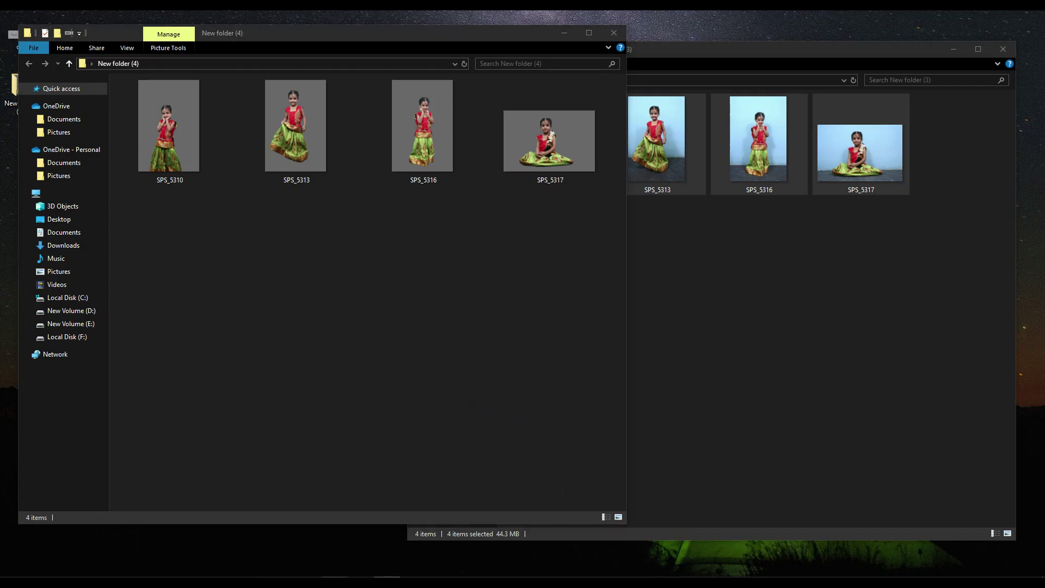
pyautogui.hotkey('alt', '[')
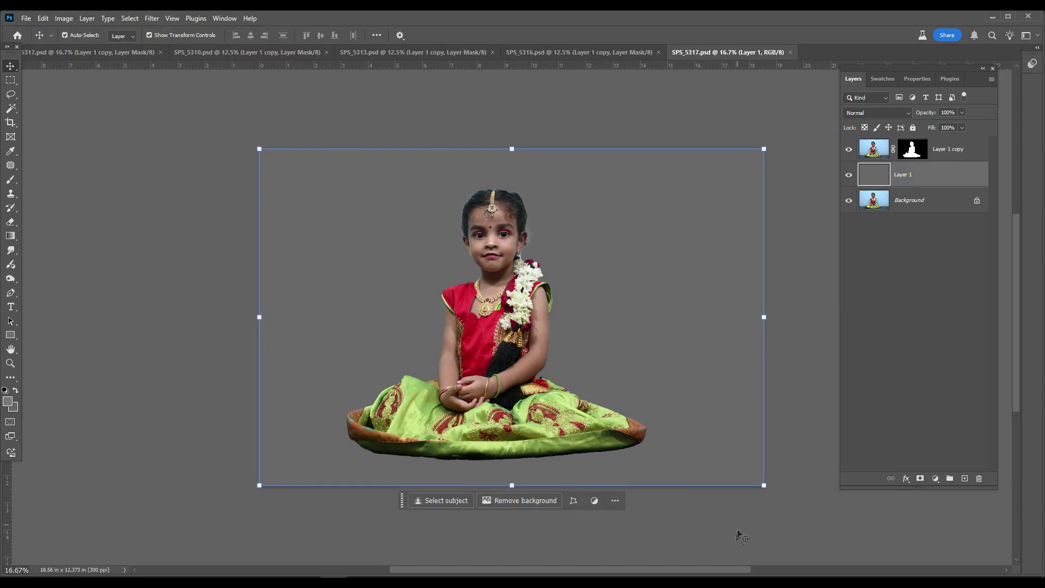